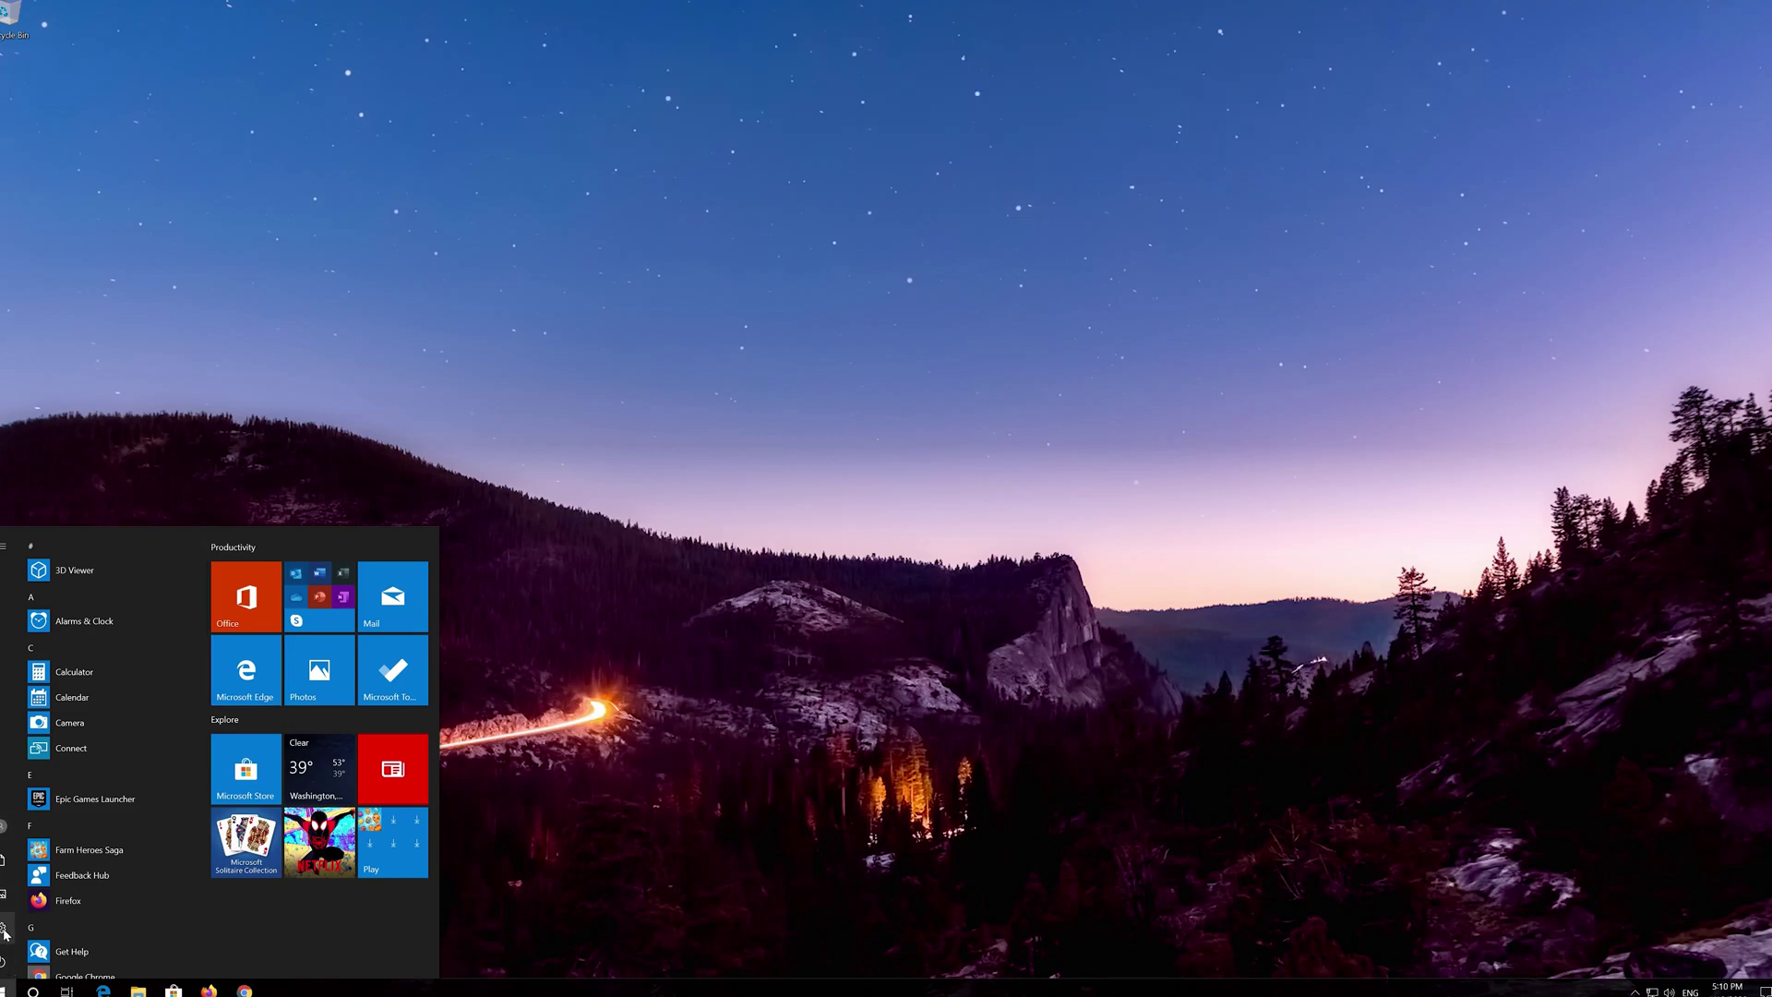
Open Windows Settings from the Start menu's left rail.
mouse_move(6, 927)
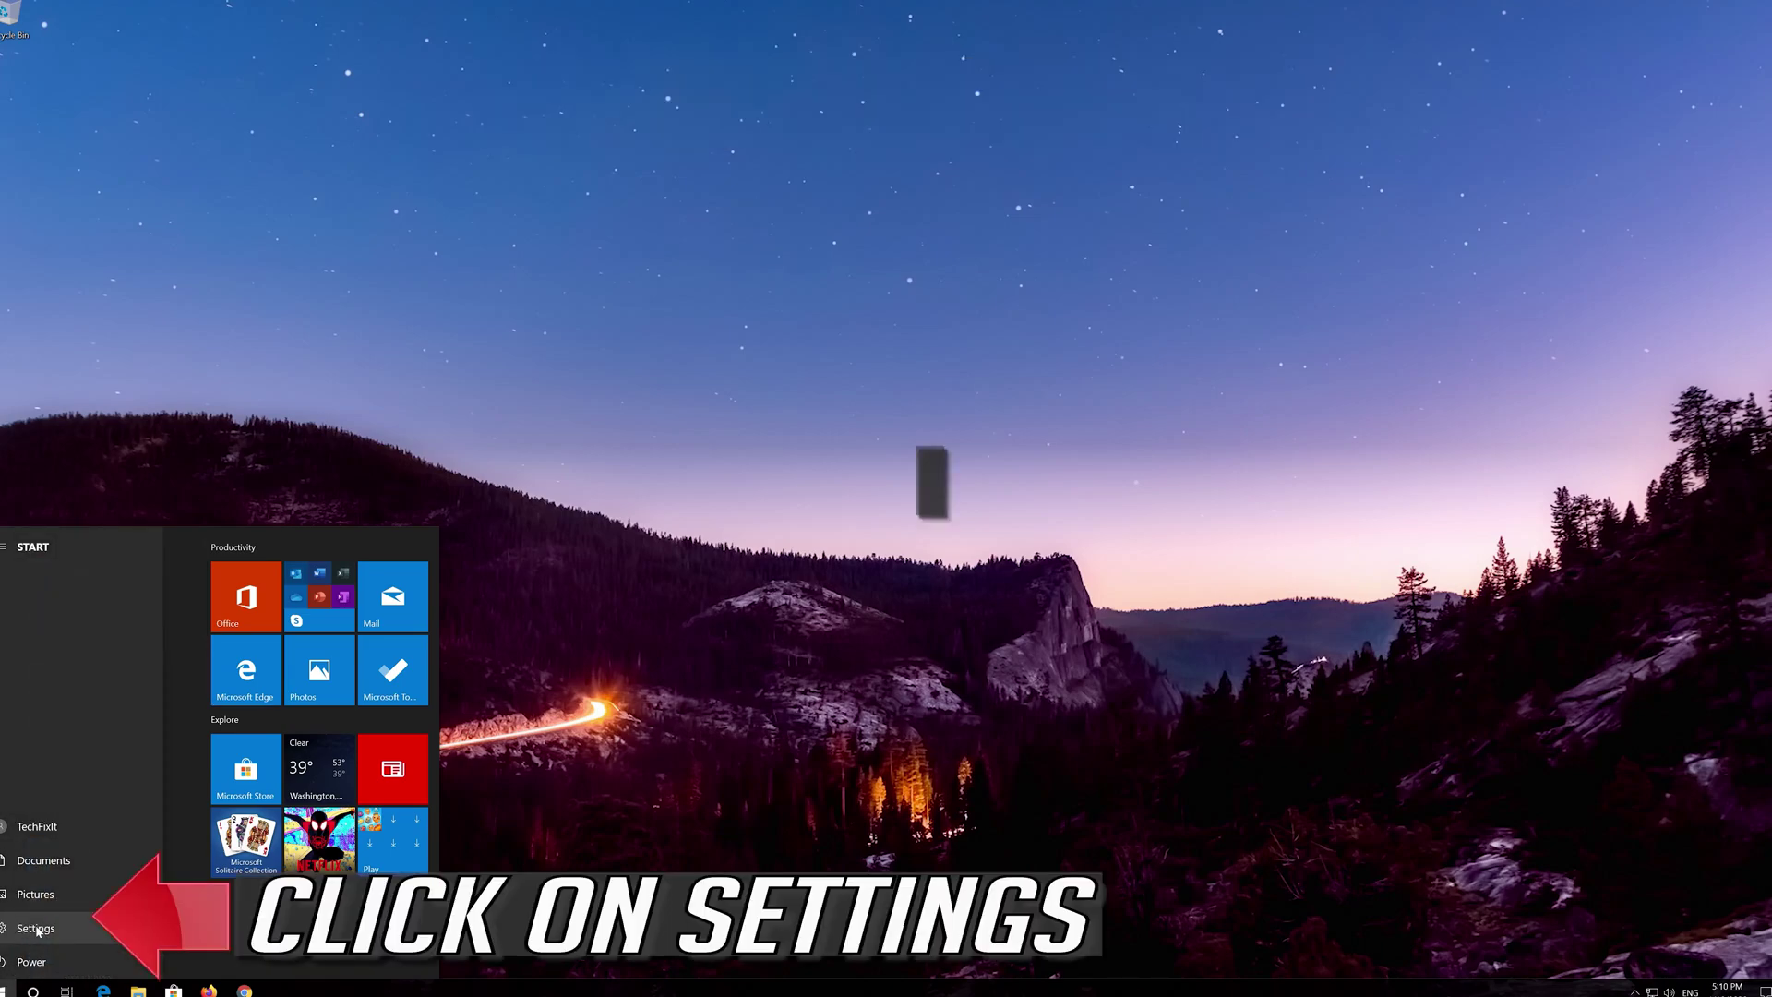
click(37, 928)
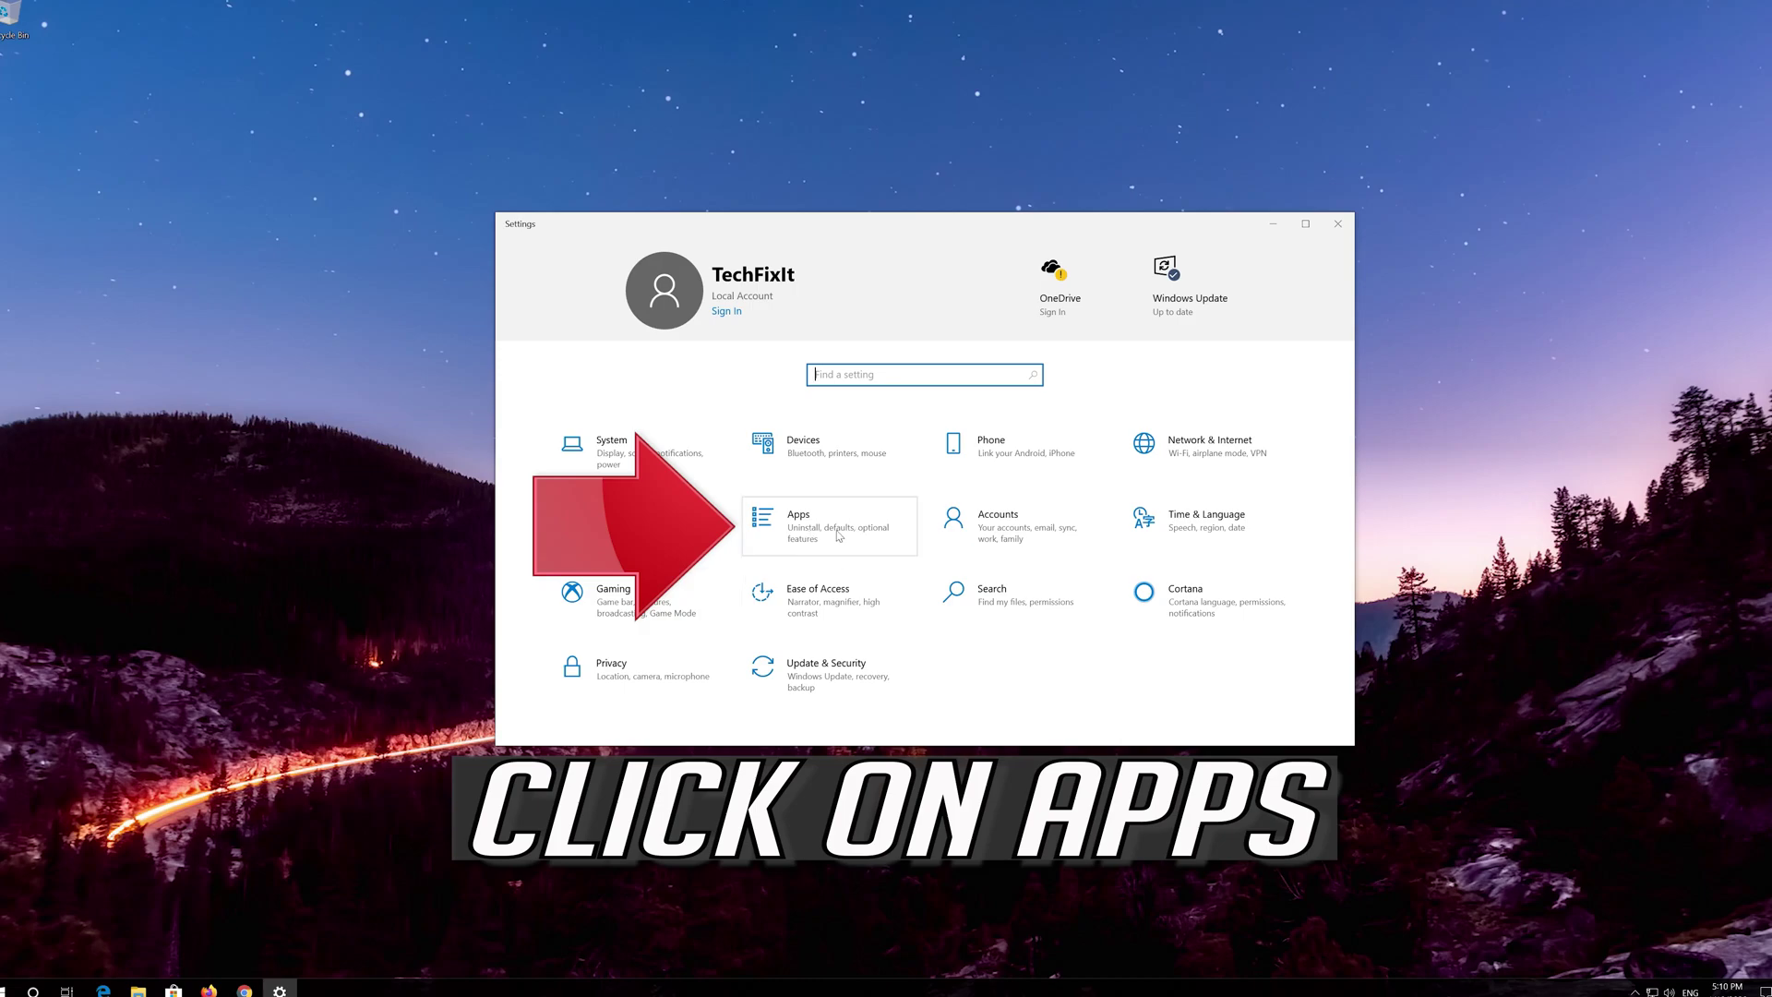
Under Apps > Apps & features, find Microsoft Store and open its advanced options.
click(877, 523)
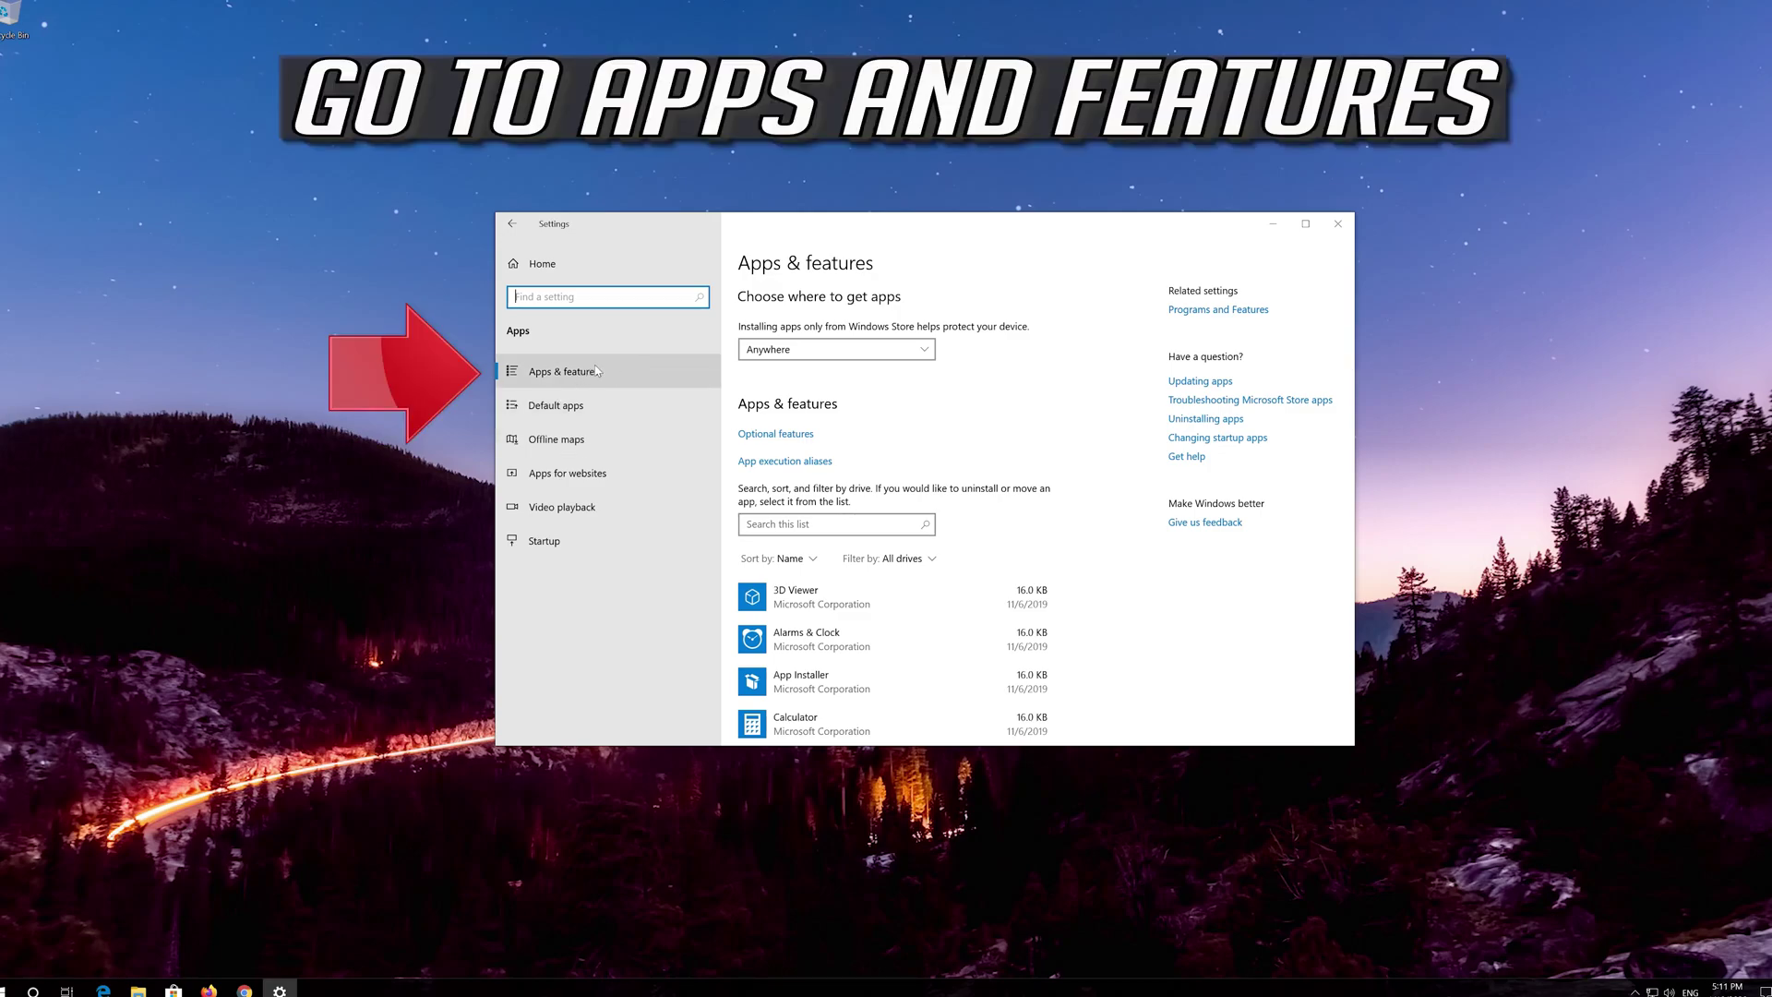
click(596, 371)
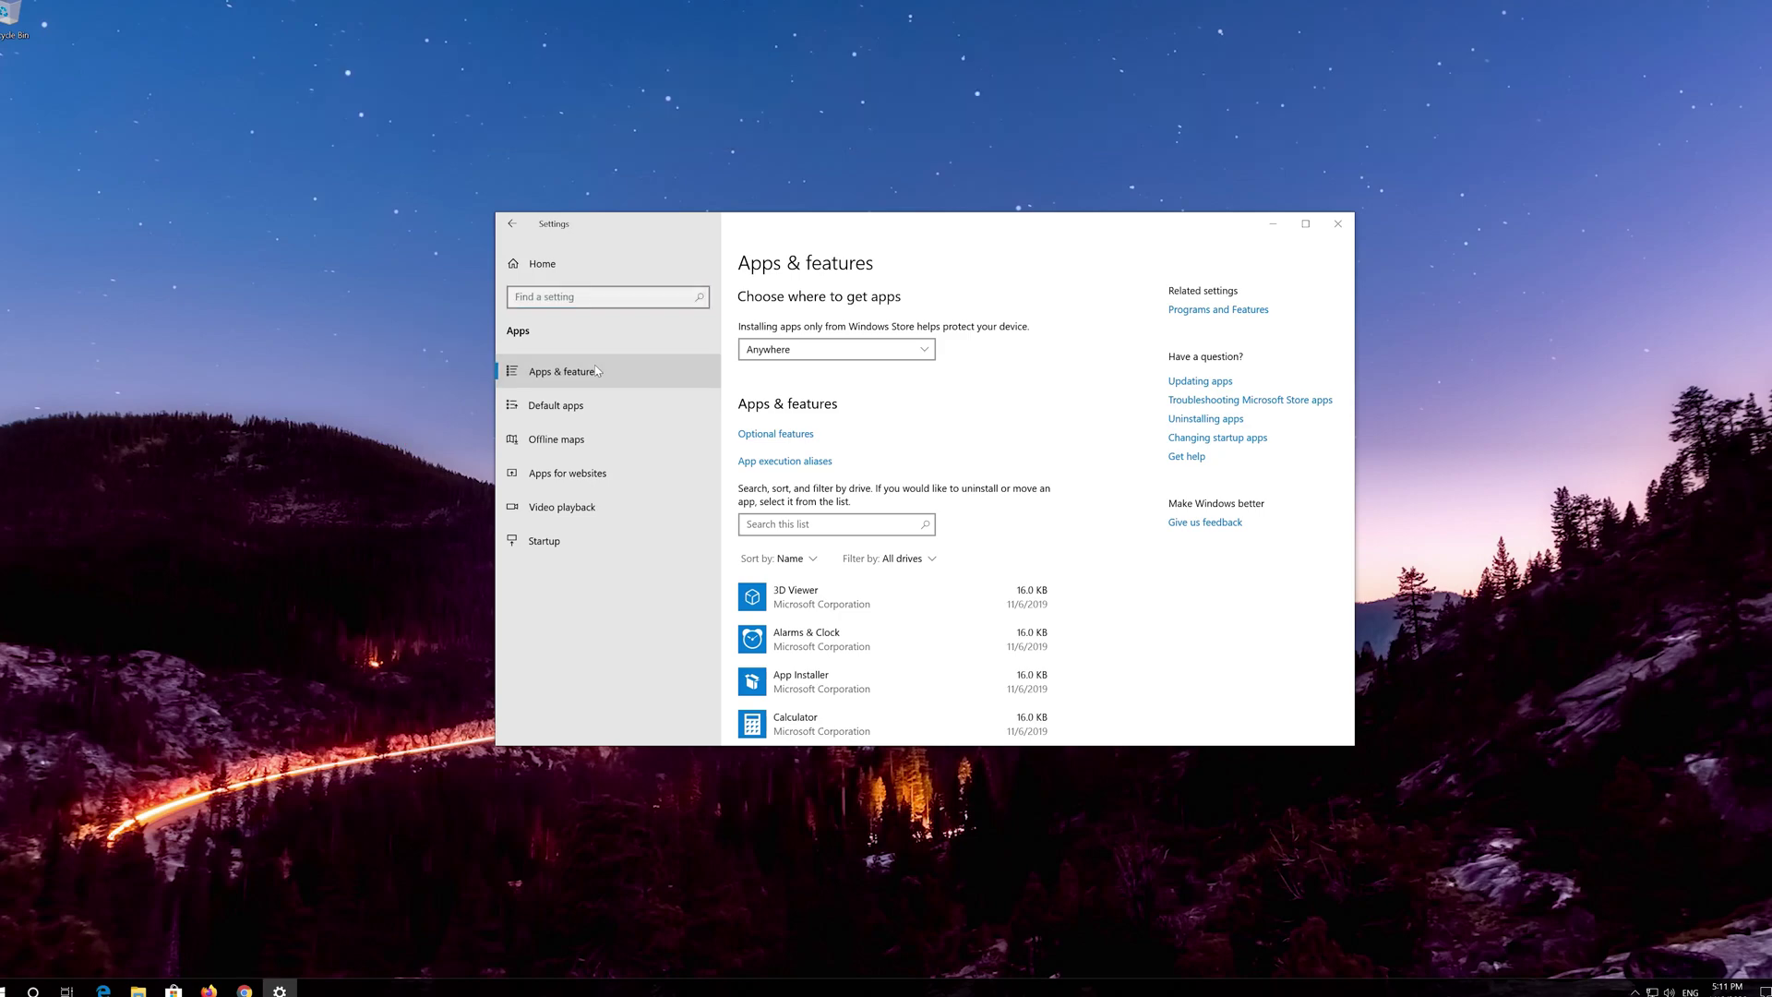
scroll(856, 458, down, 5)
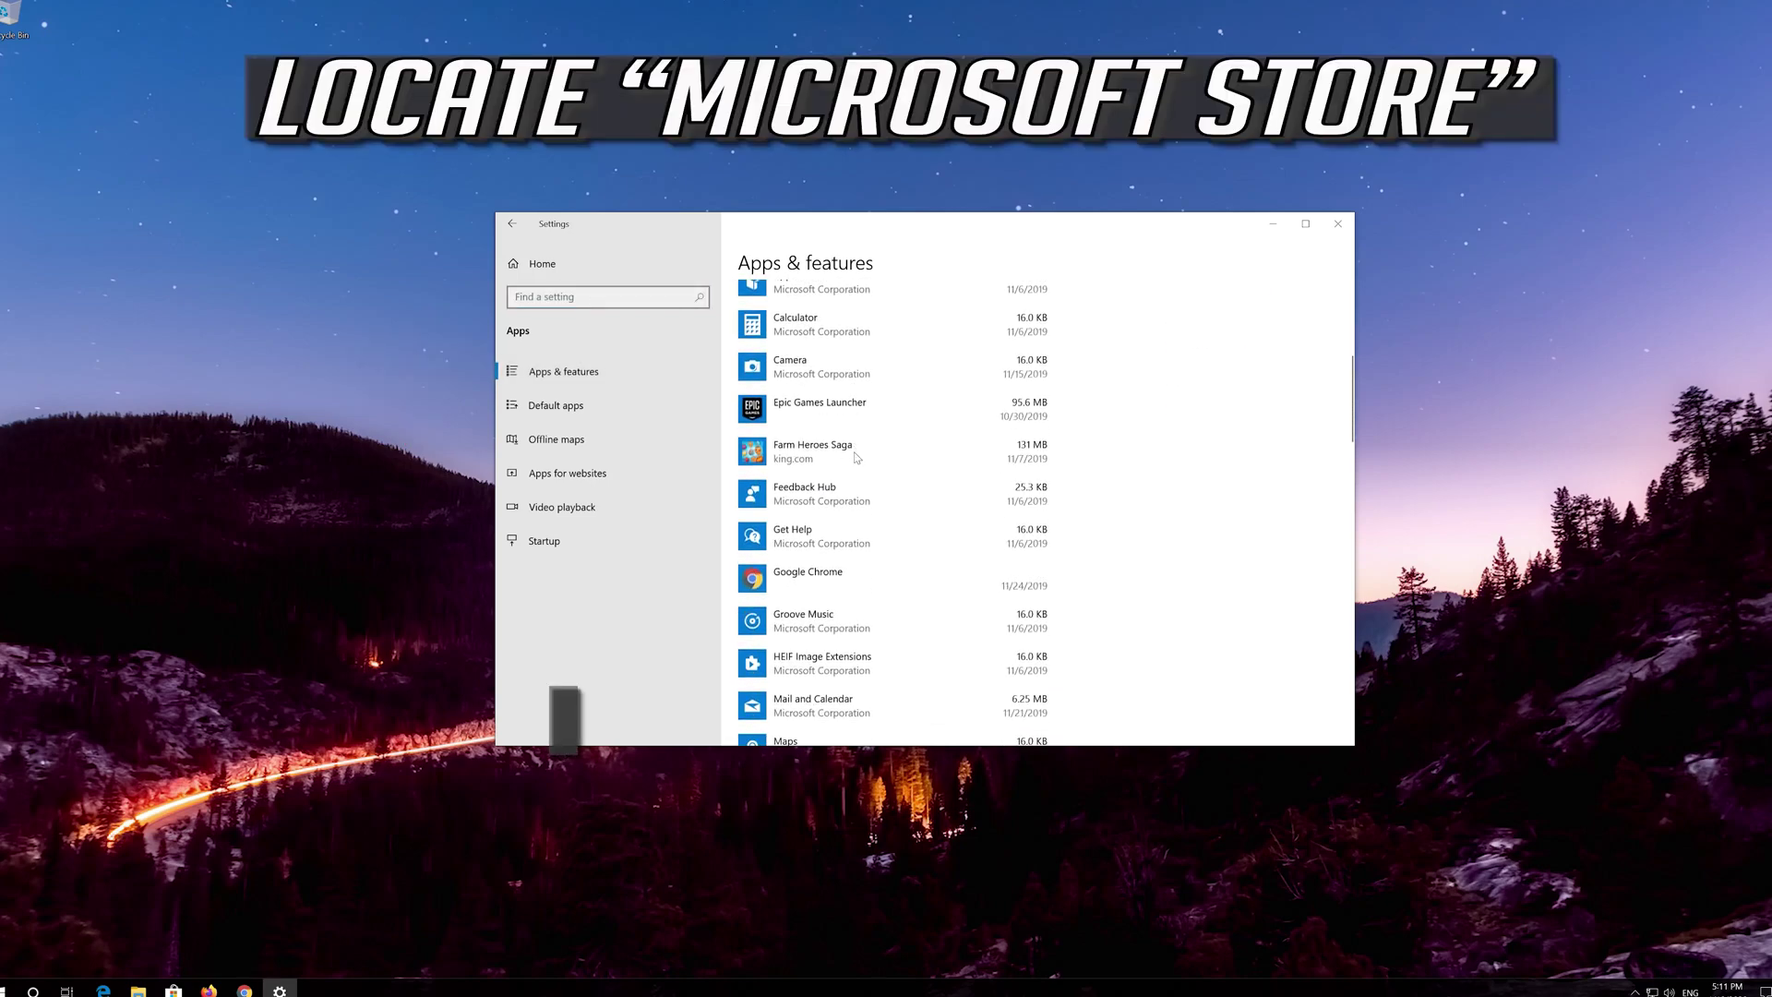
scroll(857, 457, down, 5)
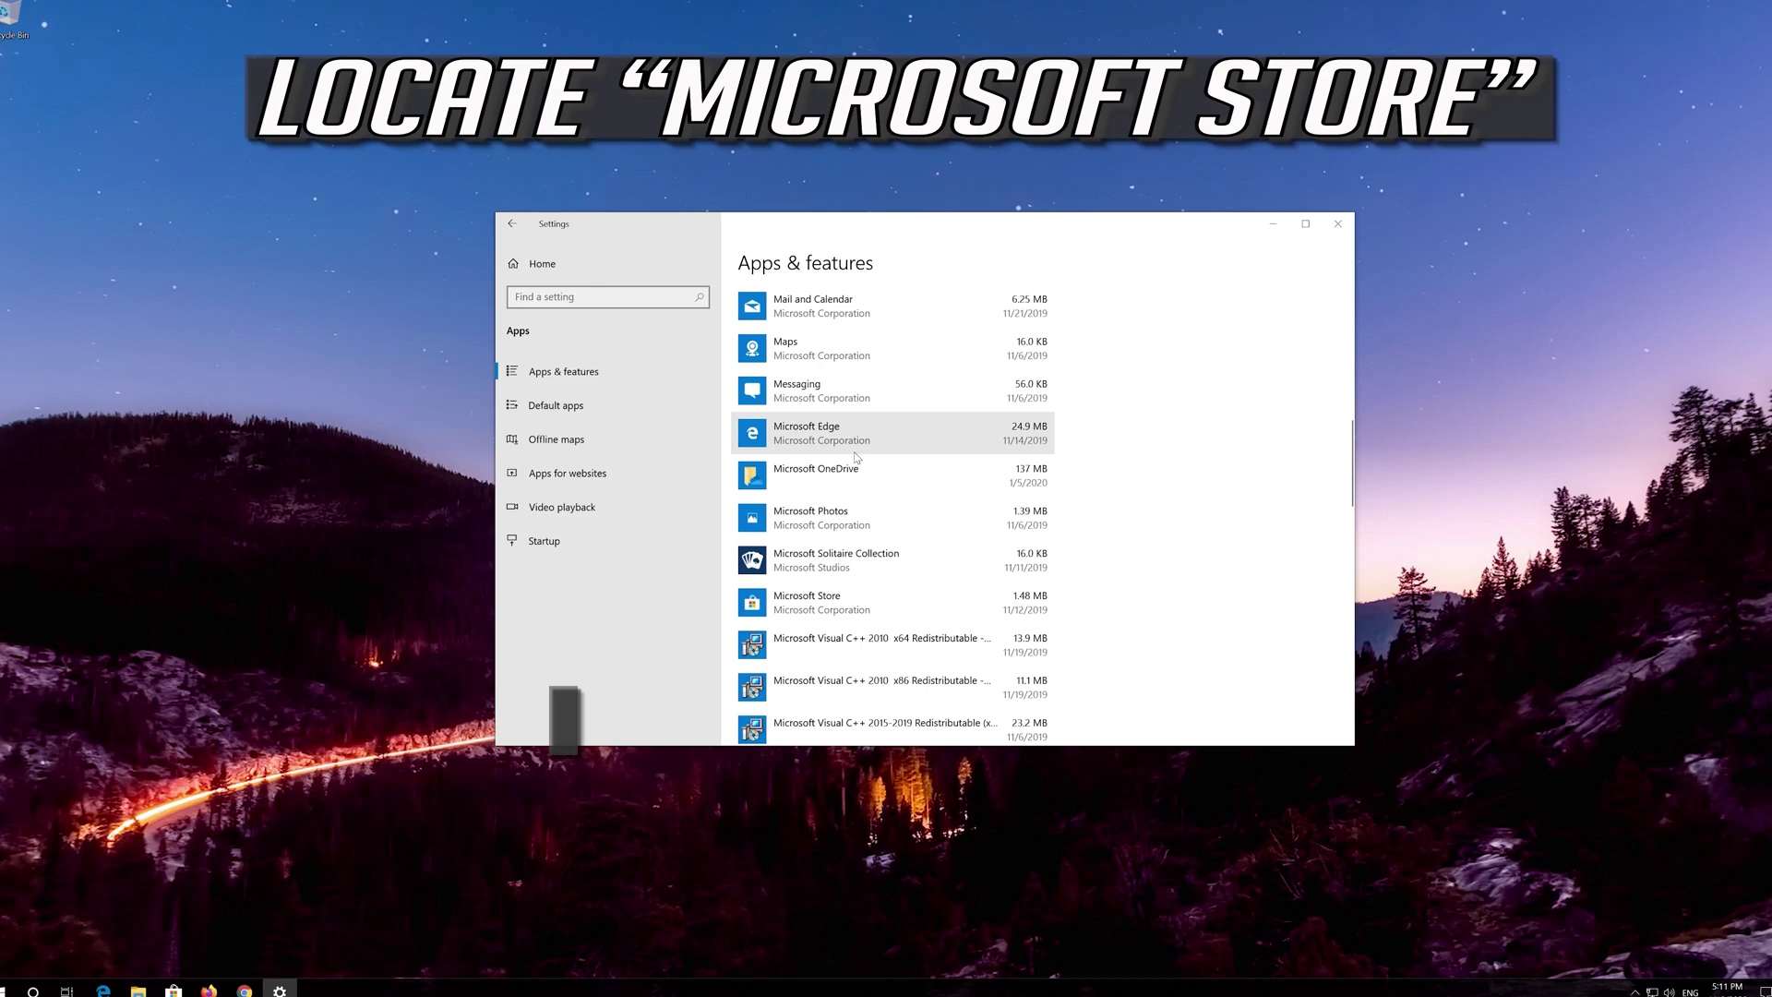
scroll(856, 456, down, 4)
scroll(855, 451, up, 1)
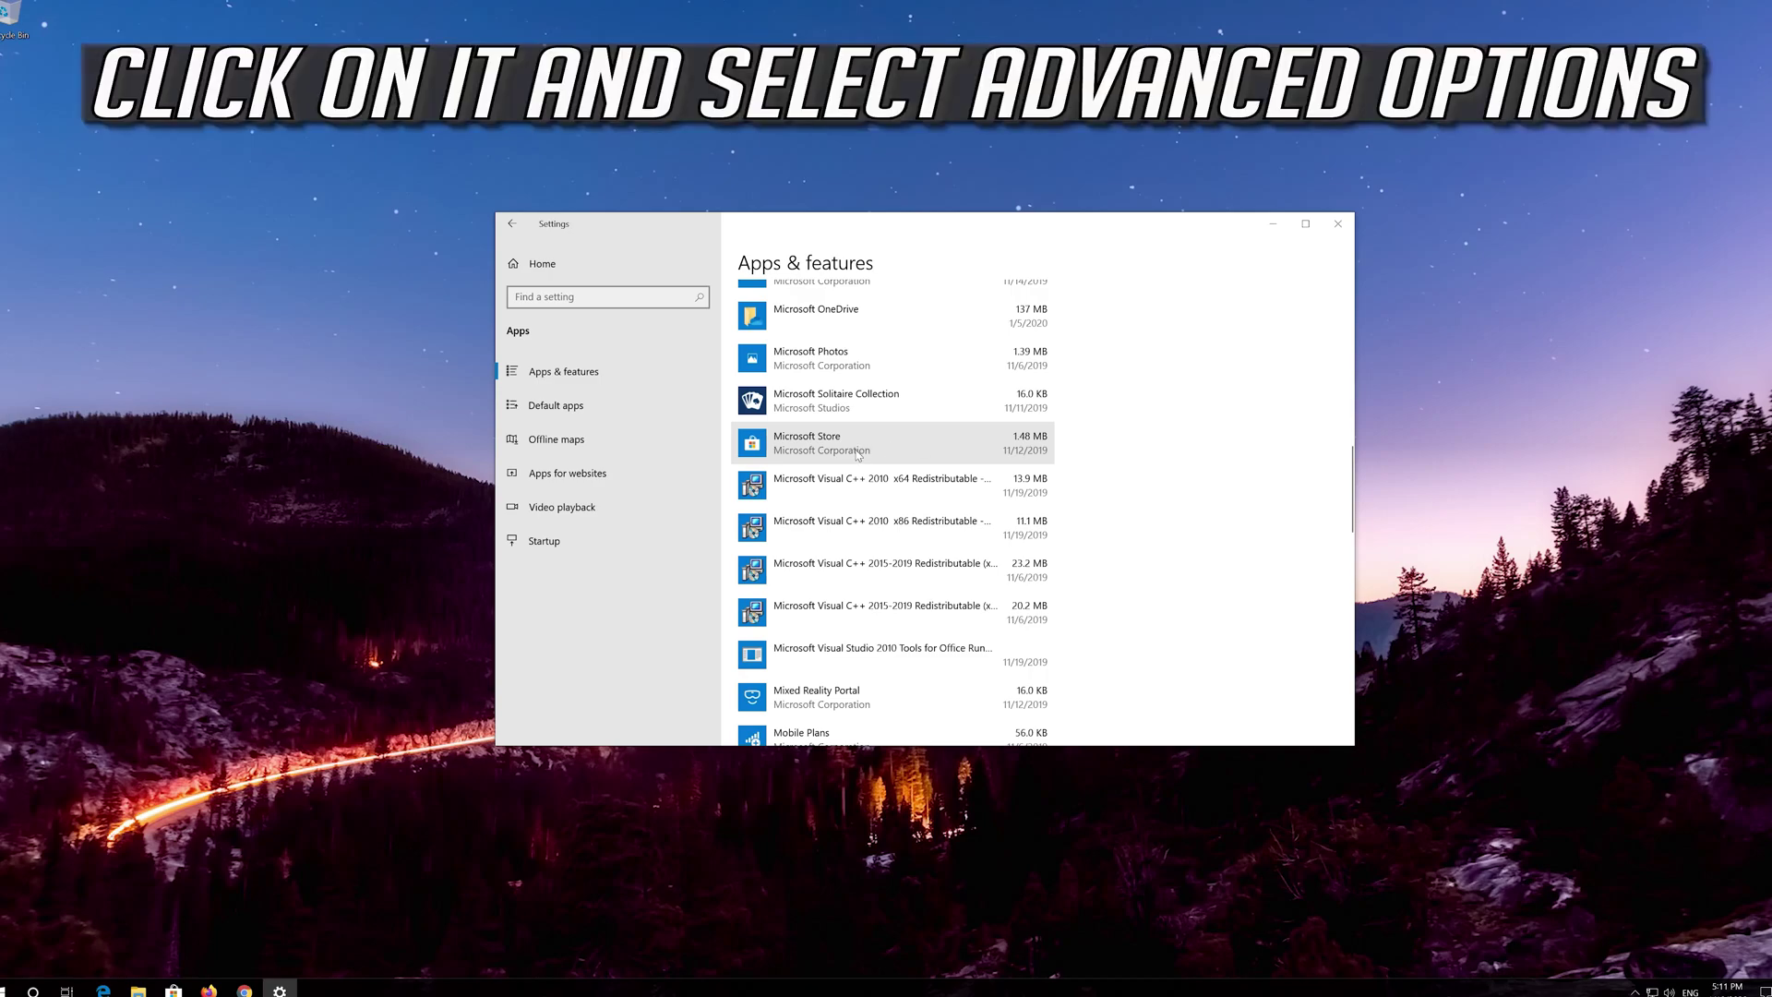
click(857, 455)
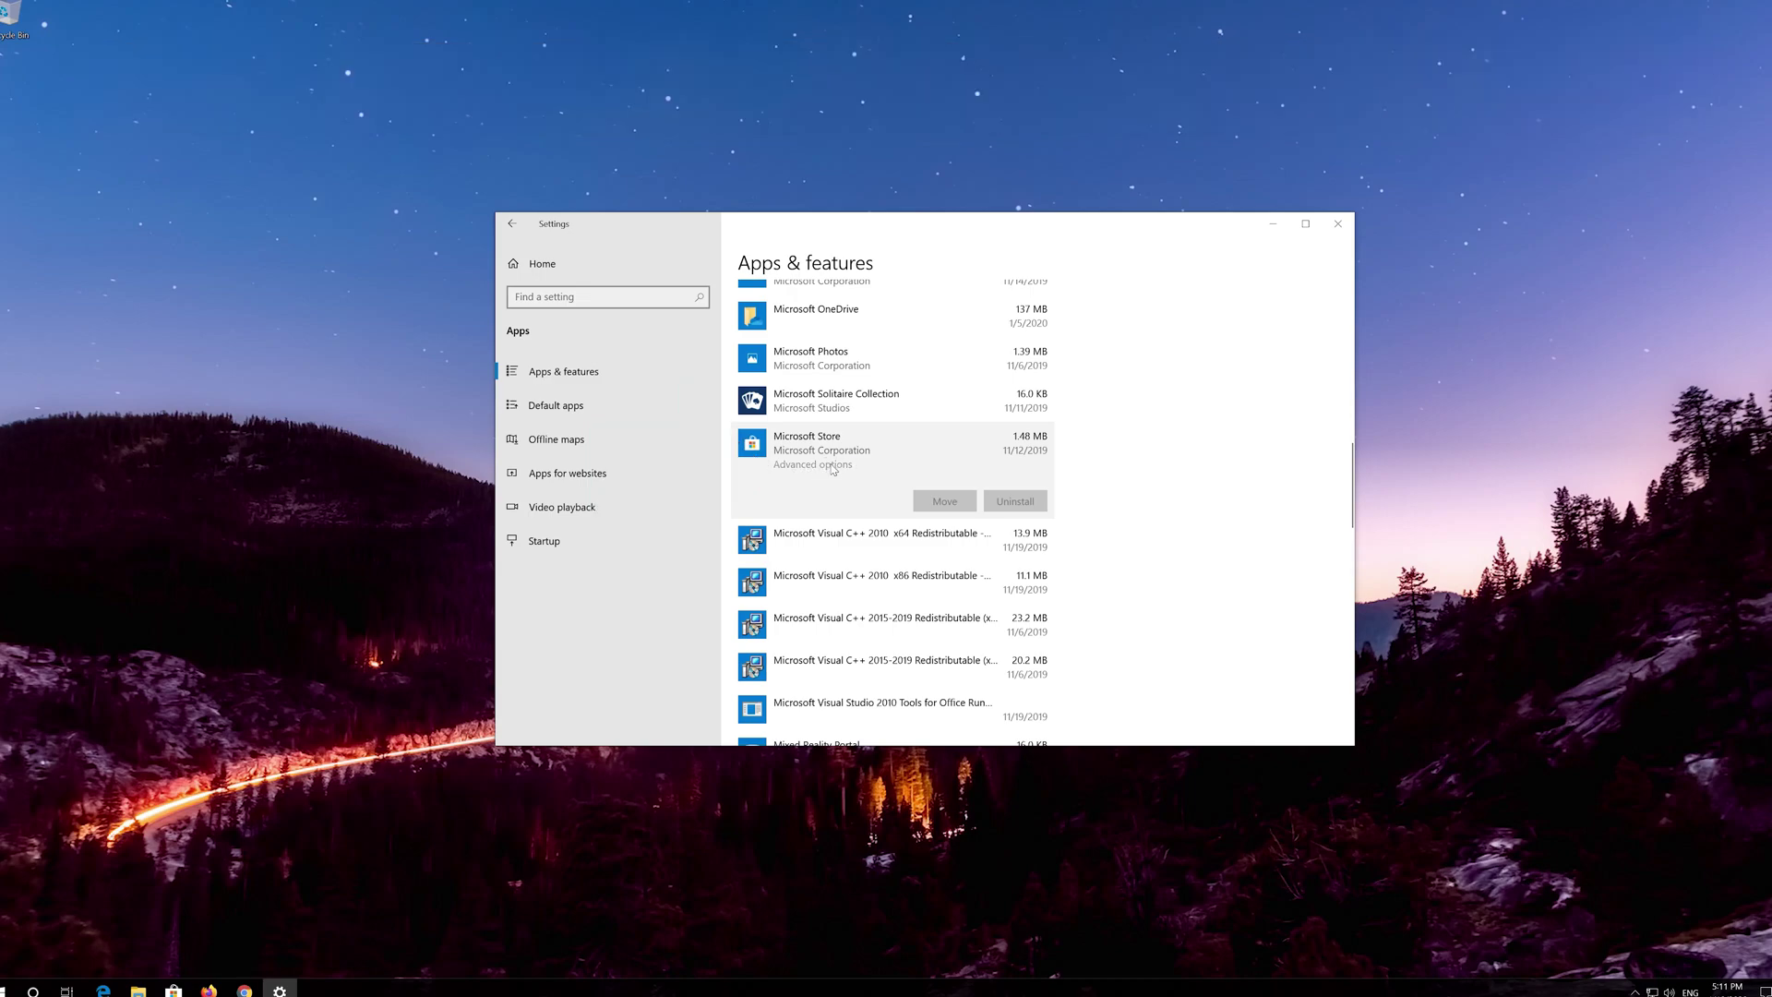
click(831, 465)
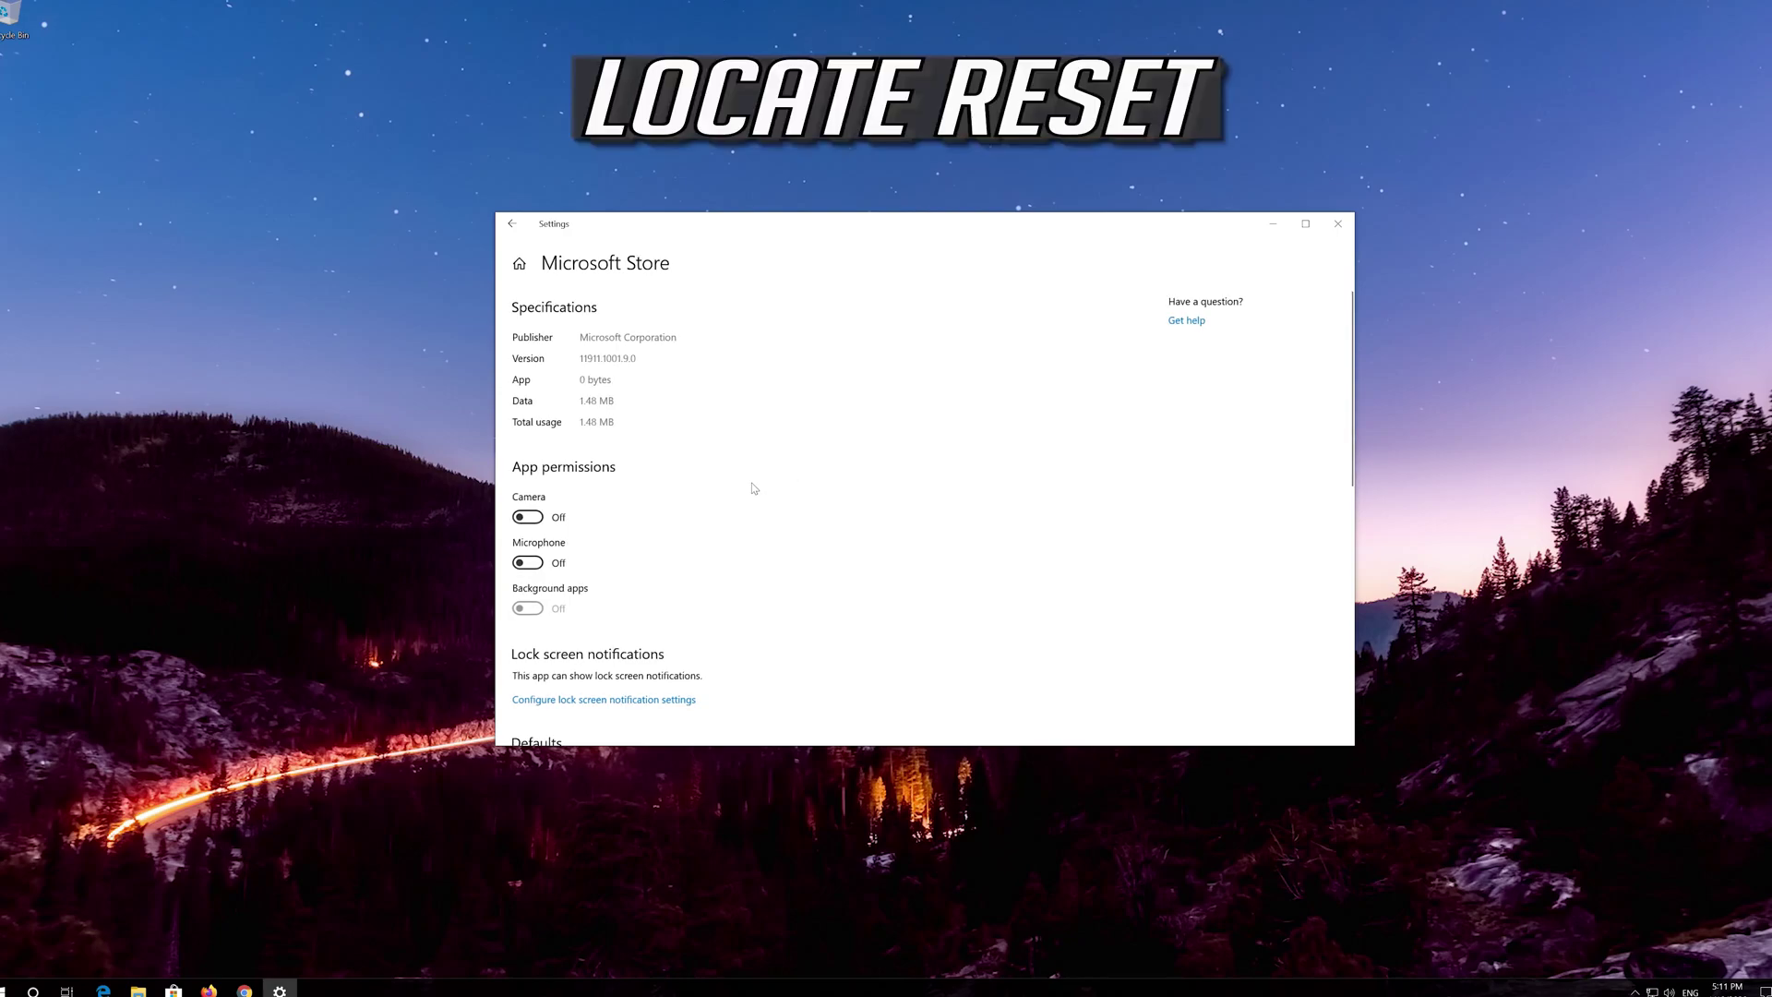
Reset Microsoft Store's app data from its advanced options, then close Settings.
scroll(692, 502, down, 5)
scroll(693, 502, down, 6)
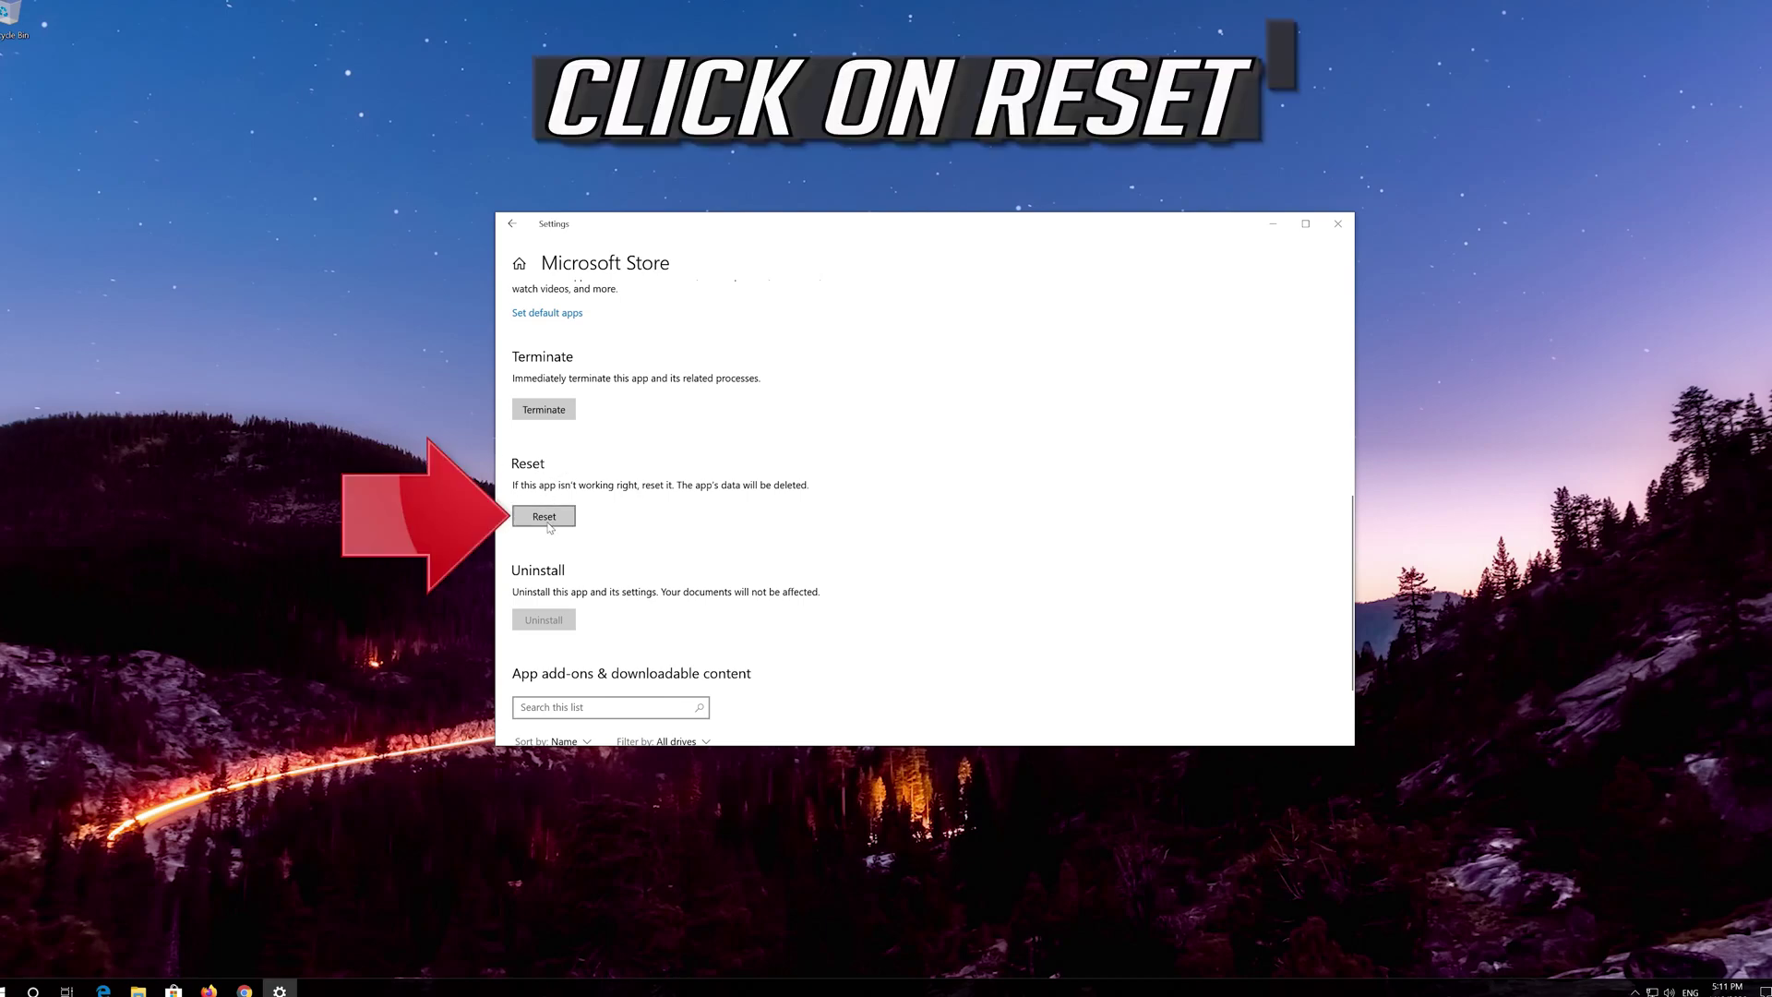
click(548, 523)
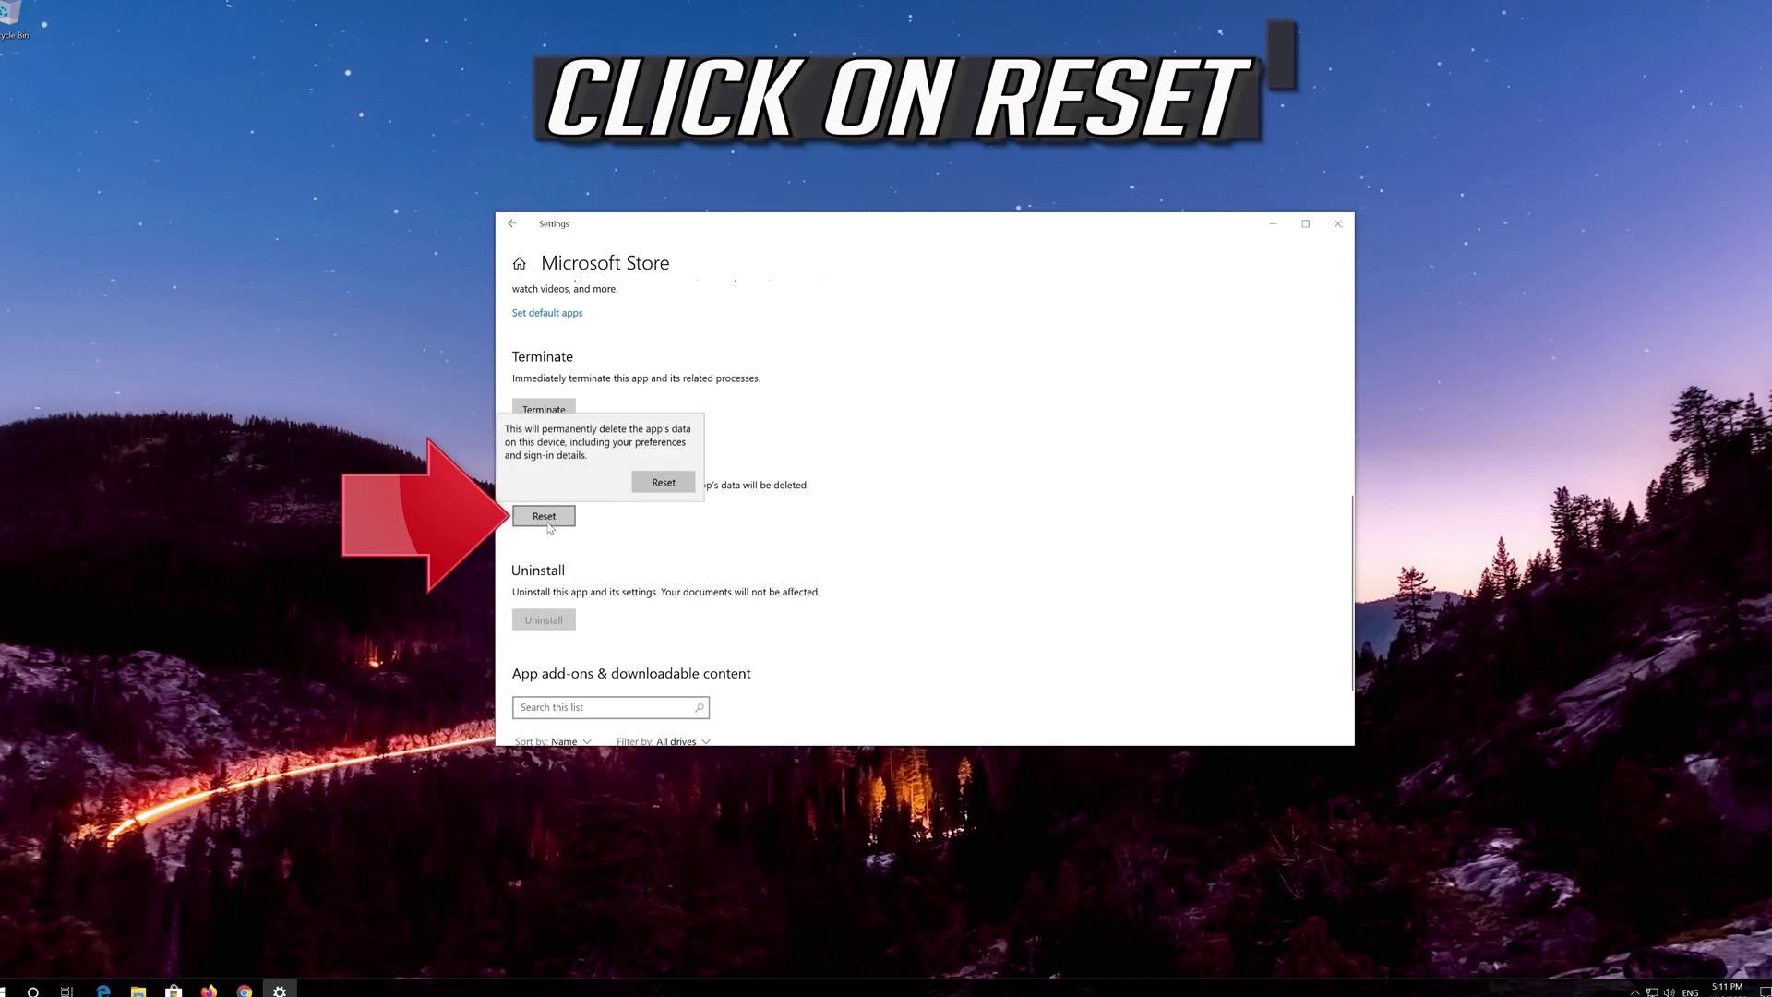
click(643, 488)
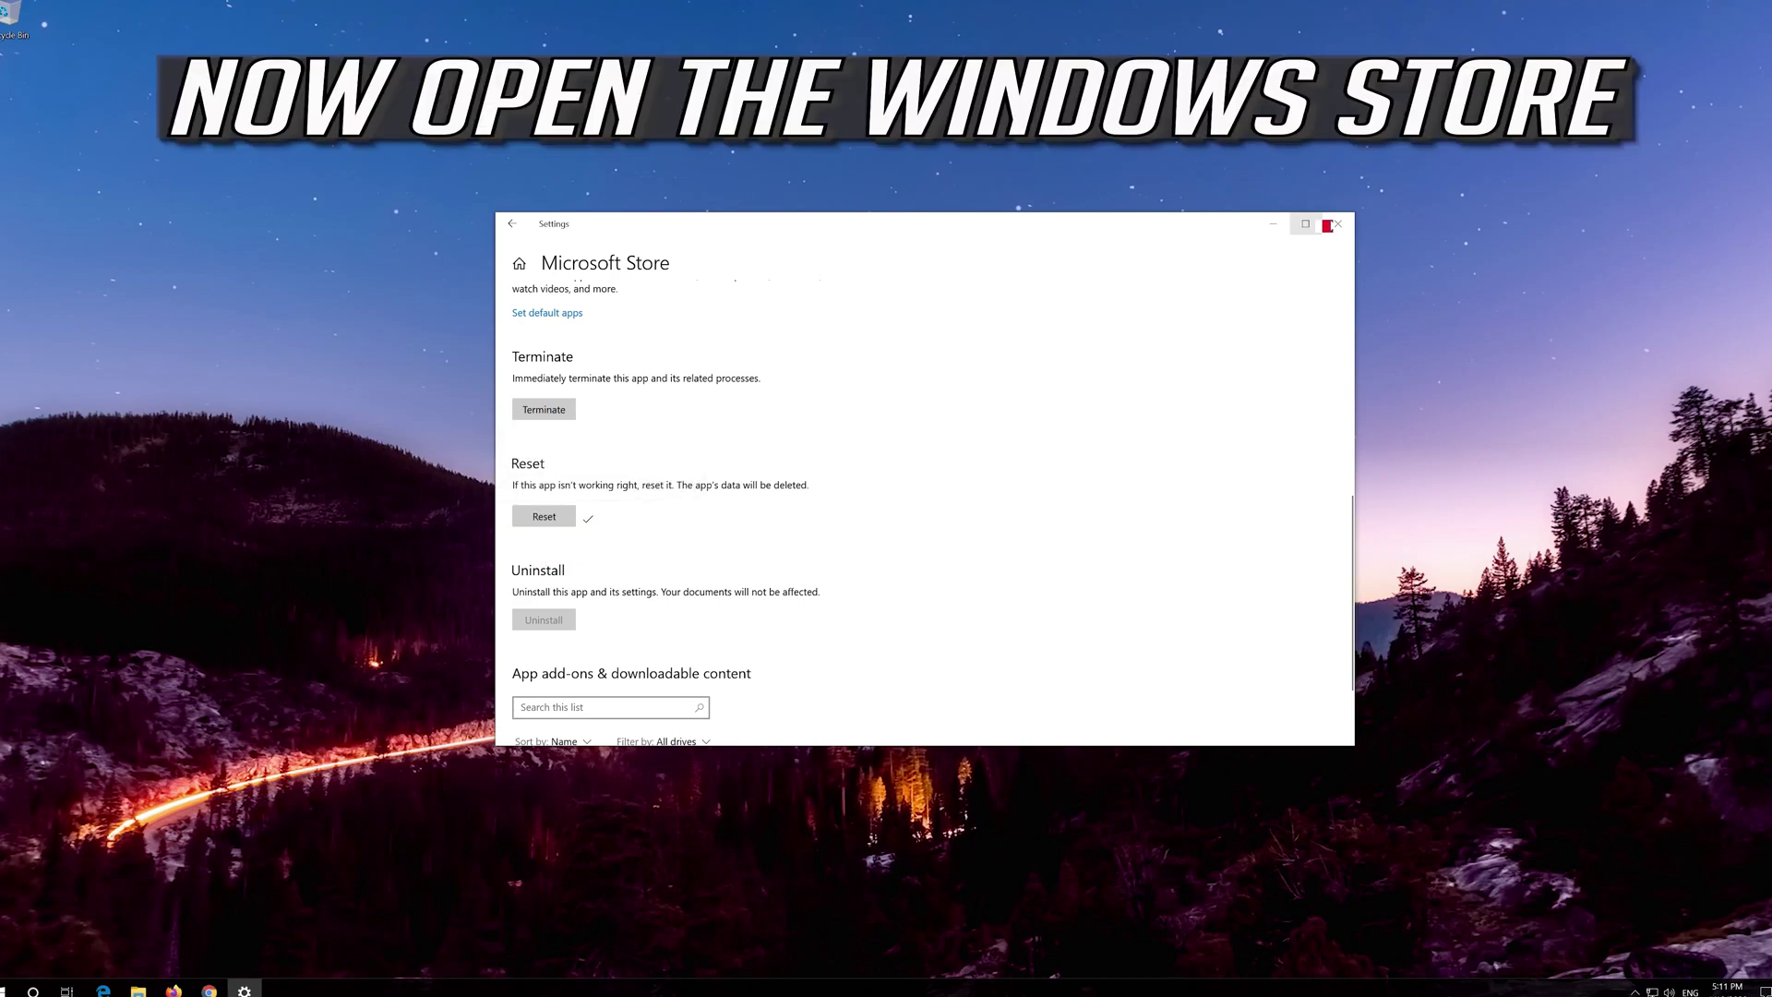
click(1337, 223)
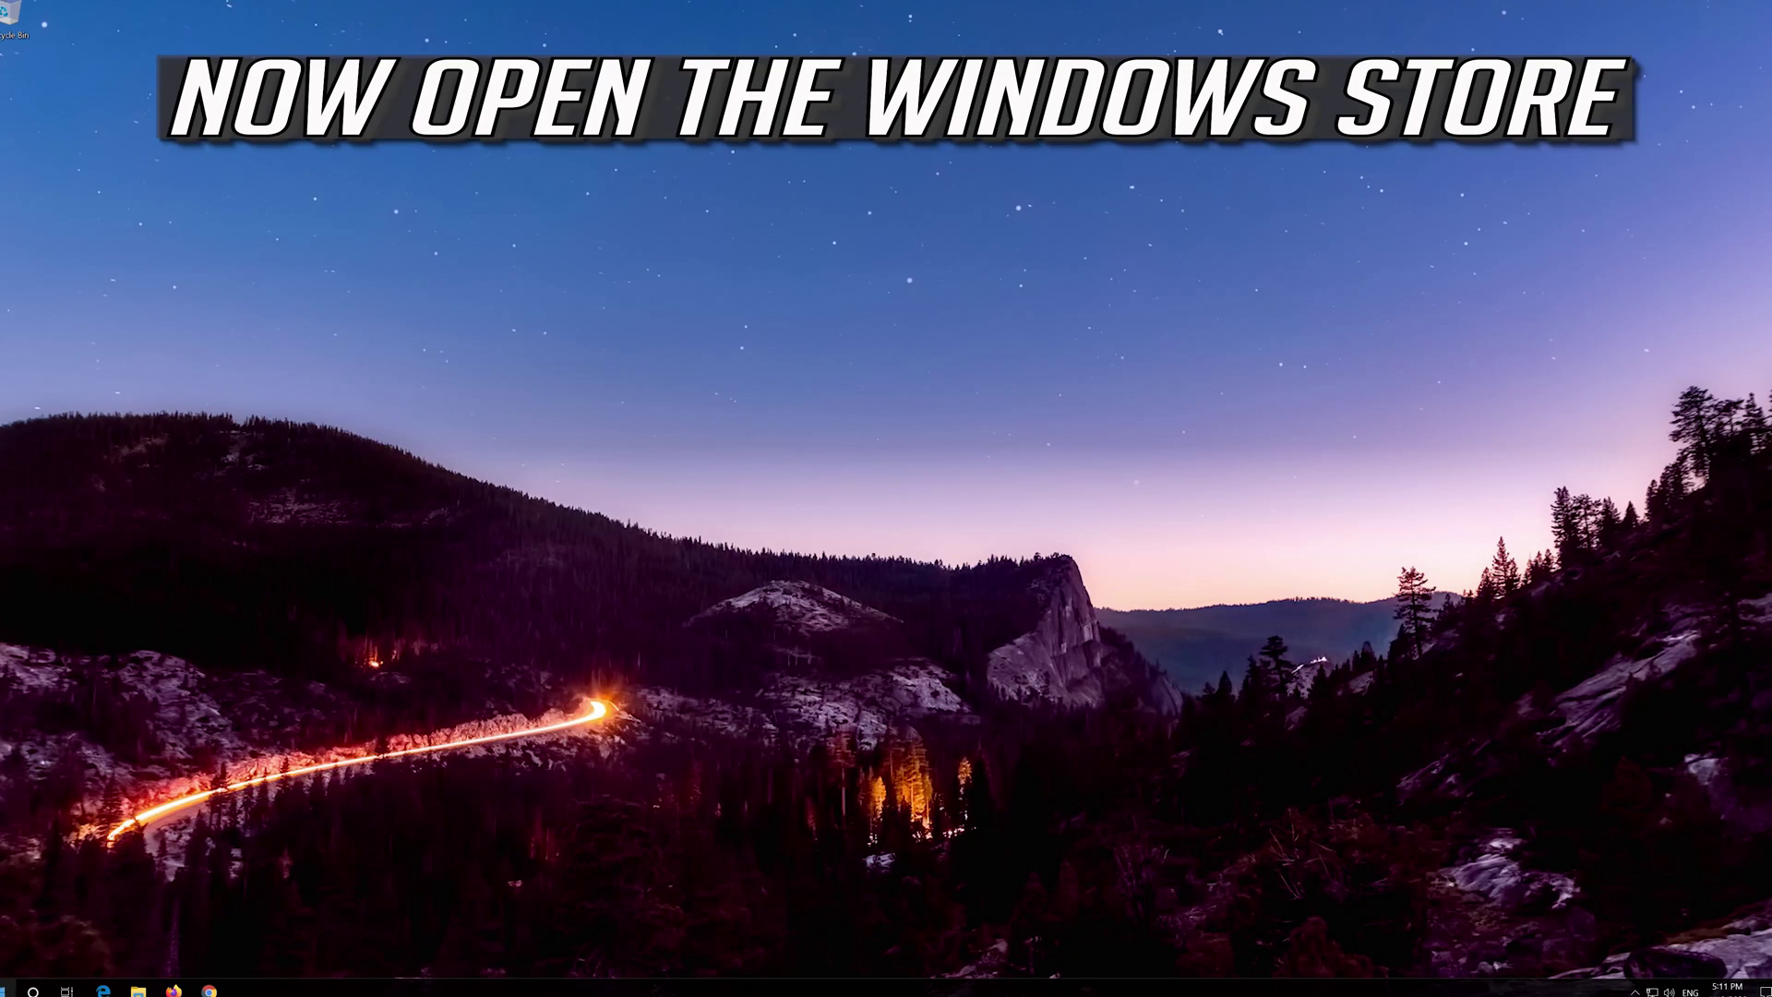
Launch Microsoft Store from its Start tile and move its window to the screen centre.
click(9, 988)
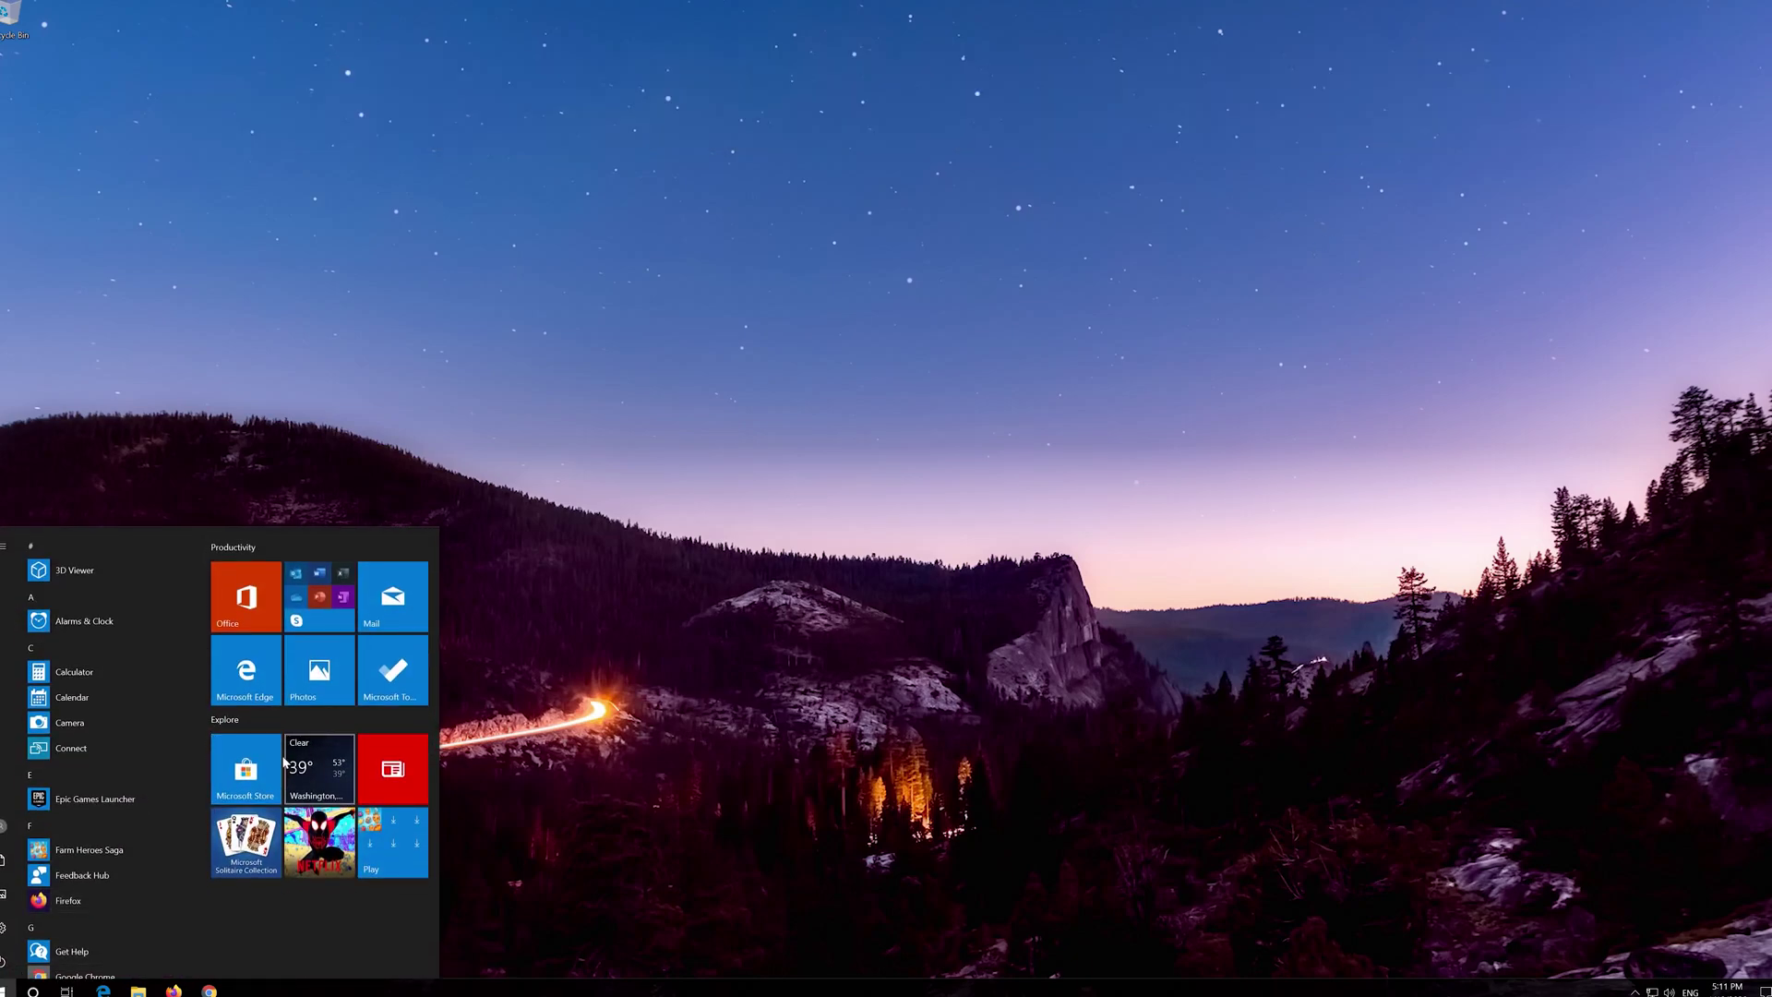
click(270, 763)
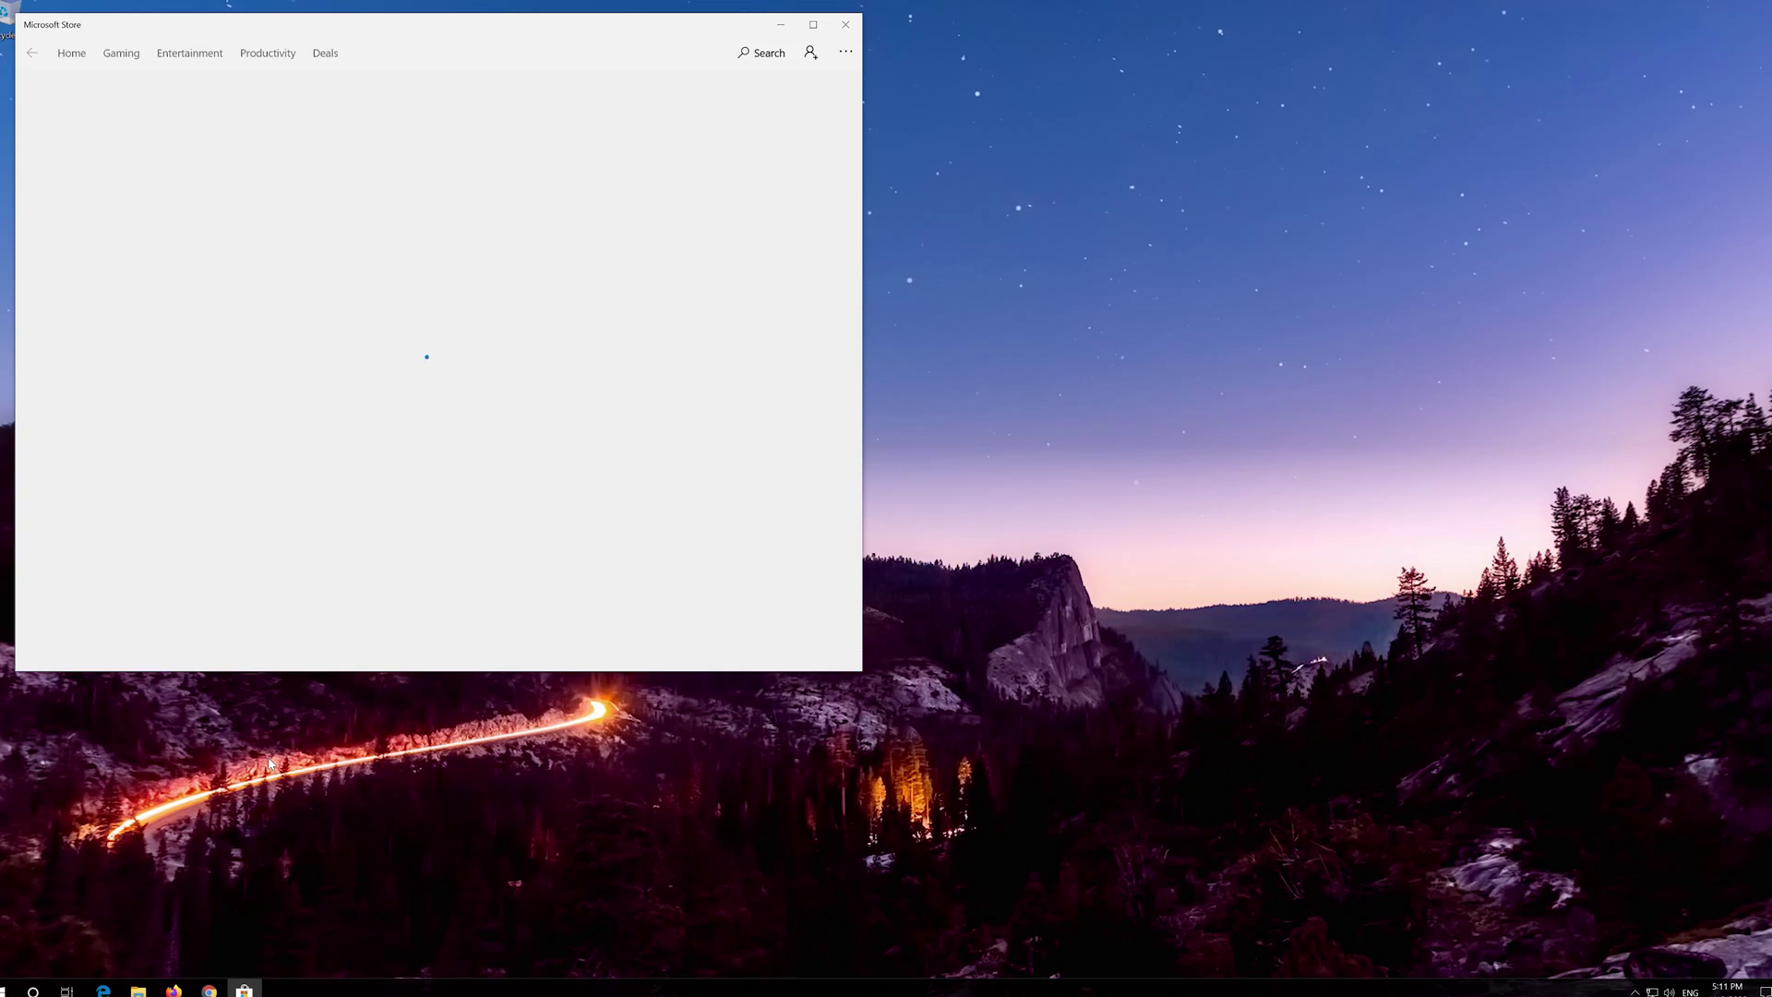
drag(565, 21, 1054, 82)
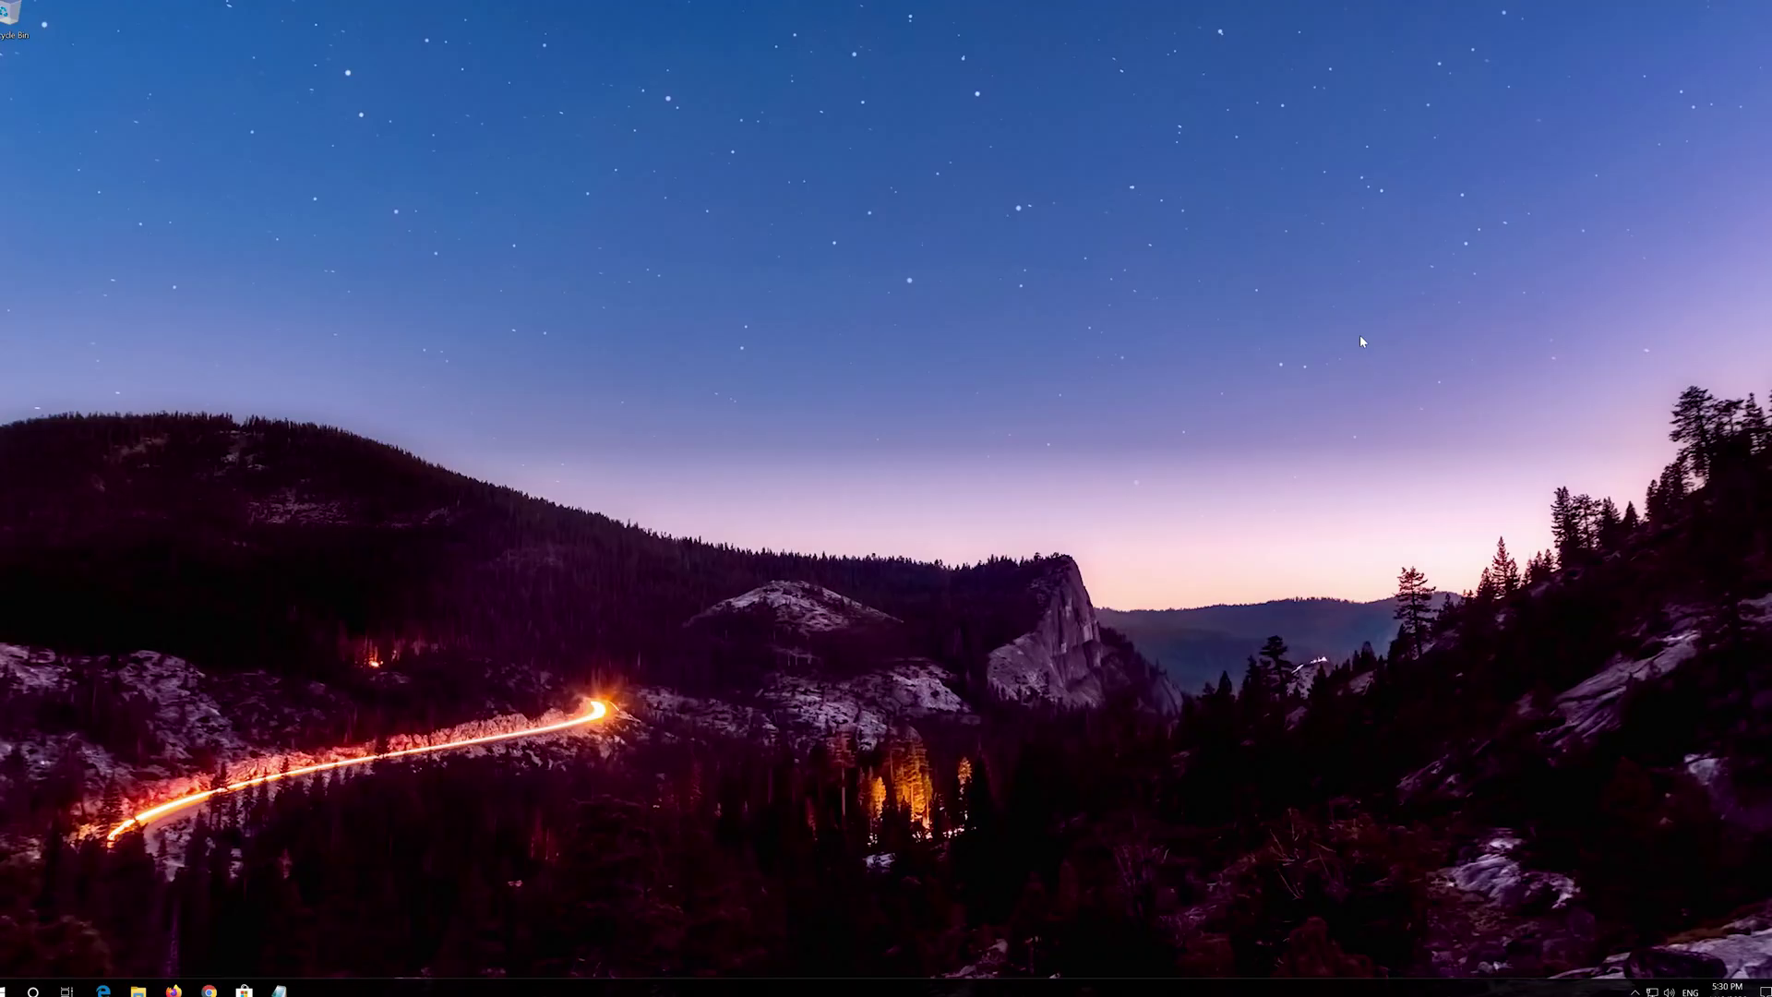
Search for 'powershell' and run Windows PowerShell as administrator, allowing the permission prompt.
key(super)
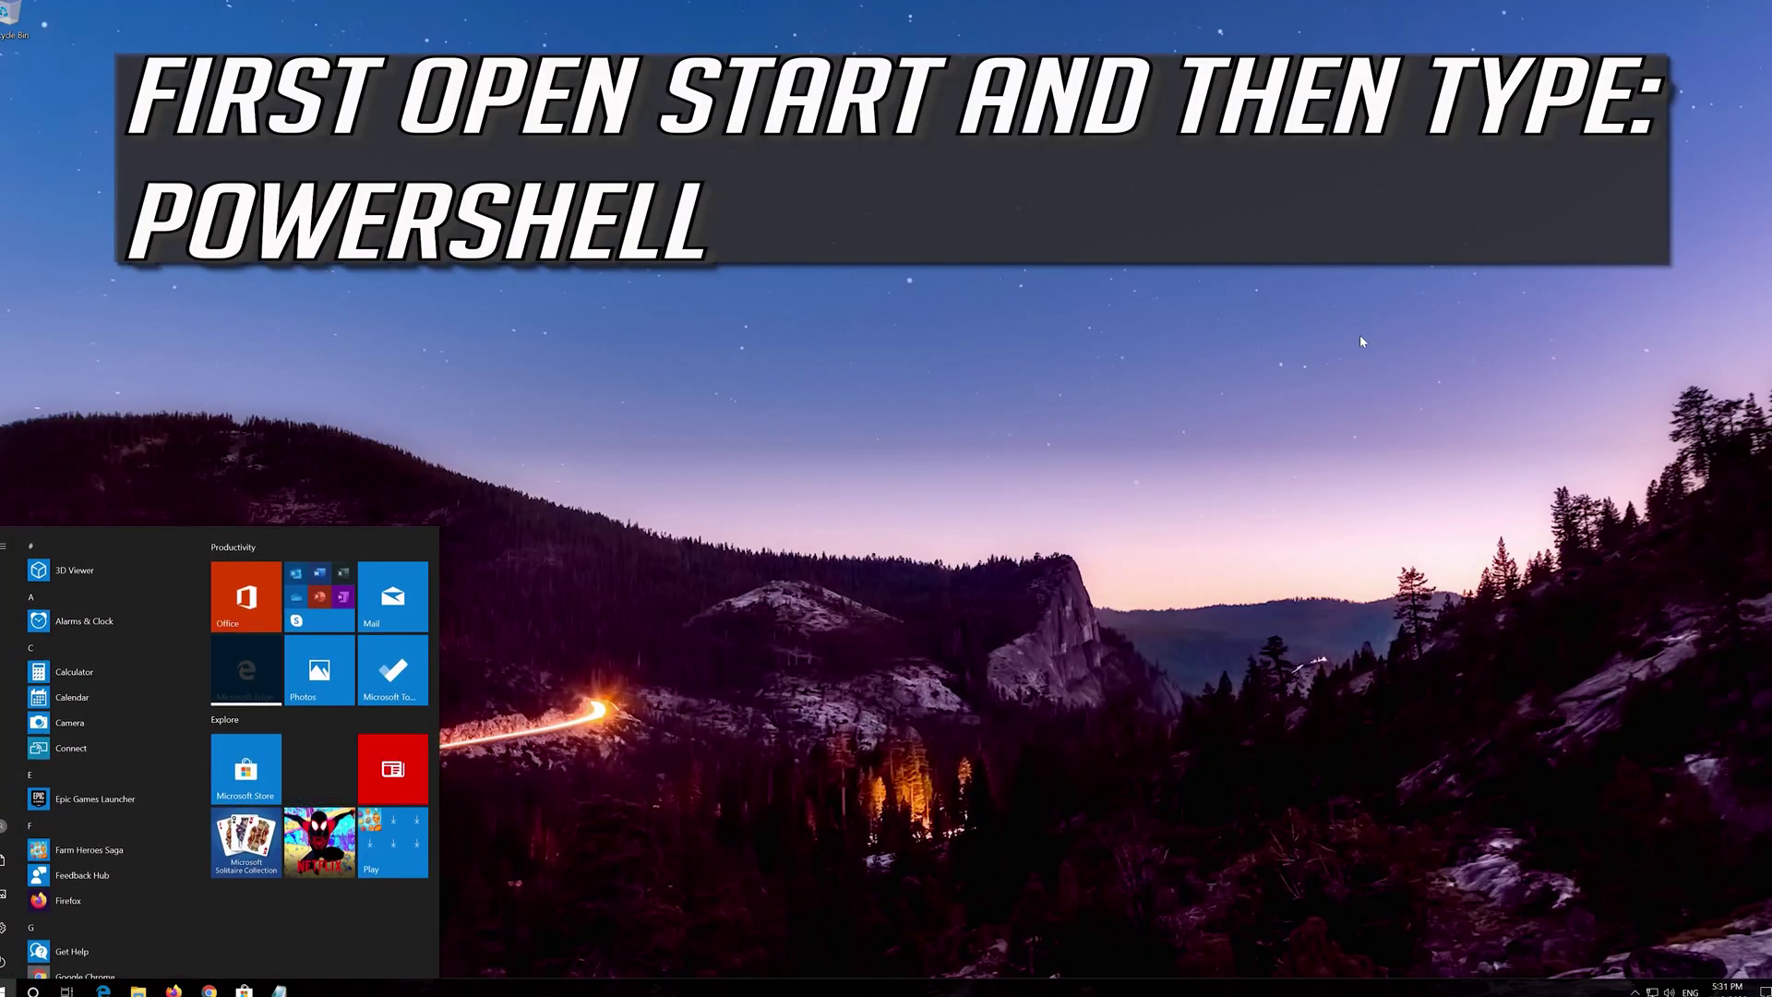
text(powershell)
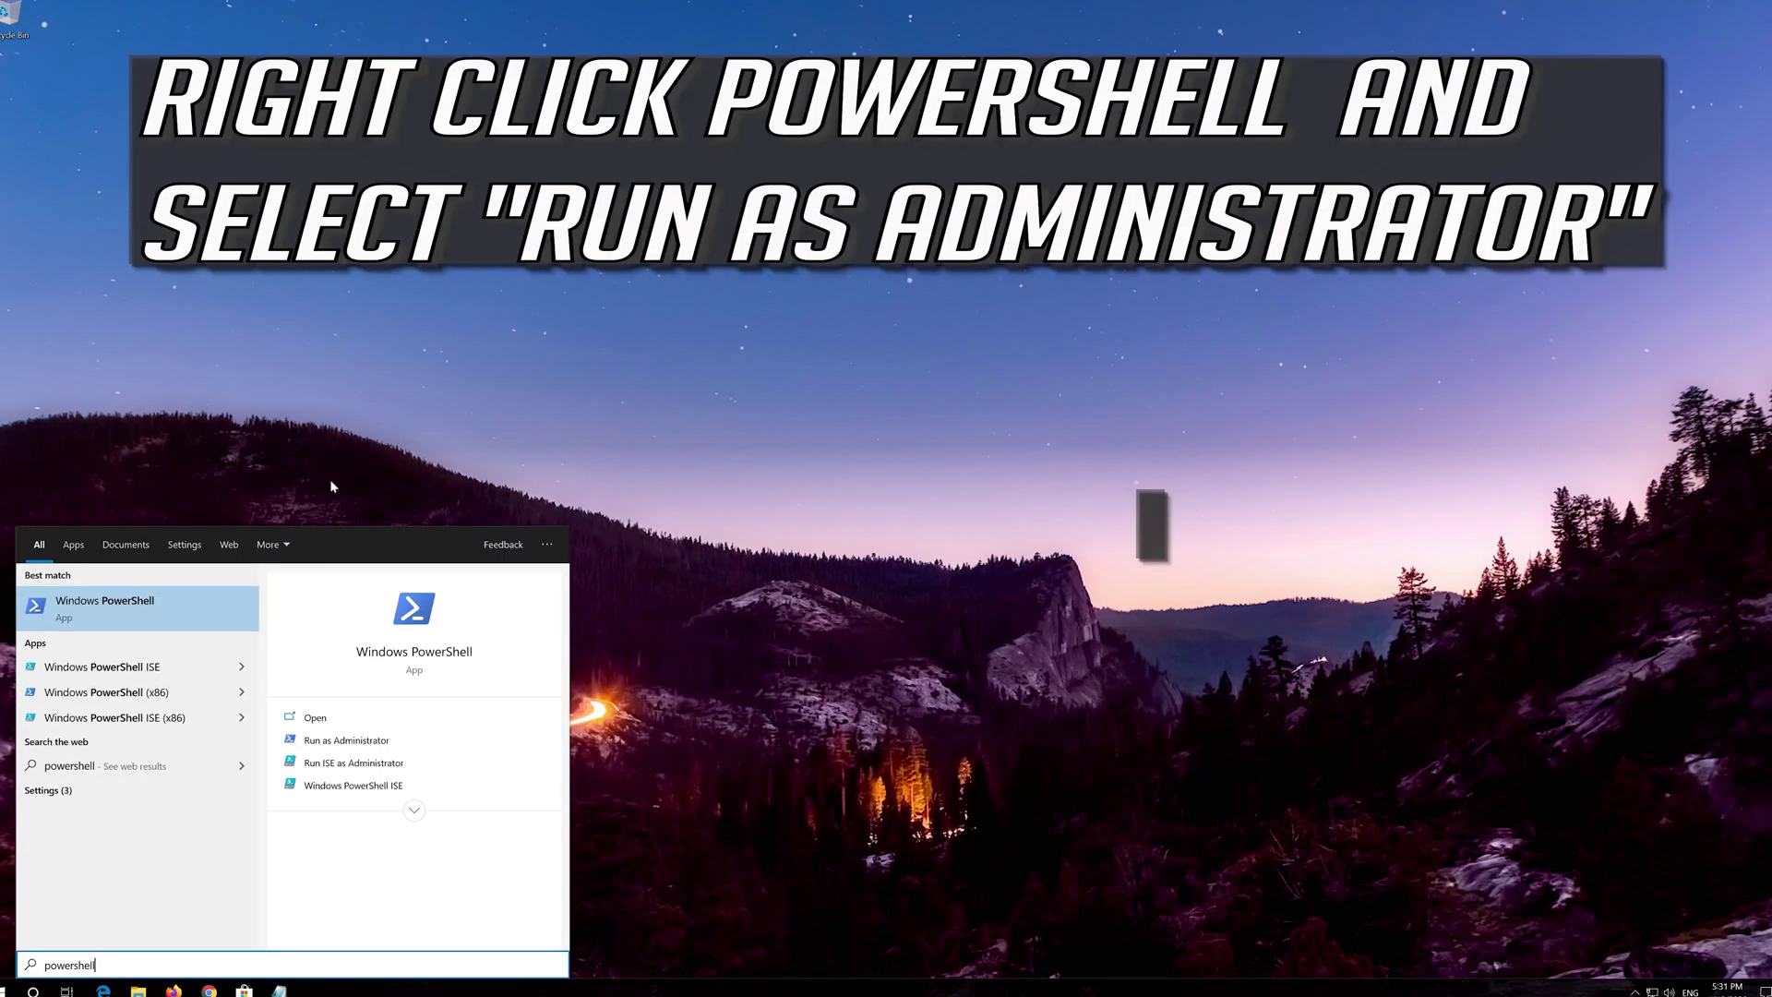
right_click(126, 620)
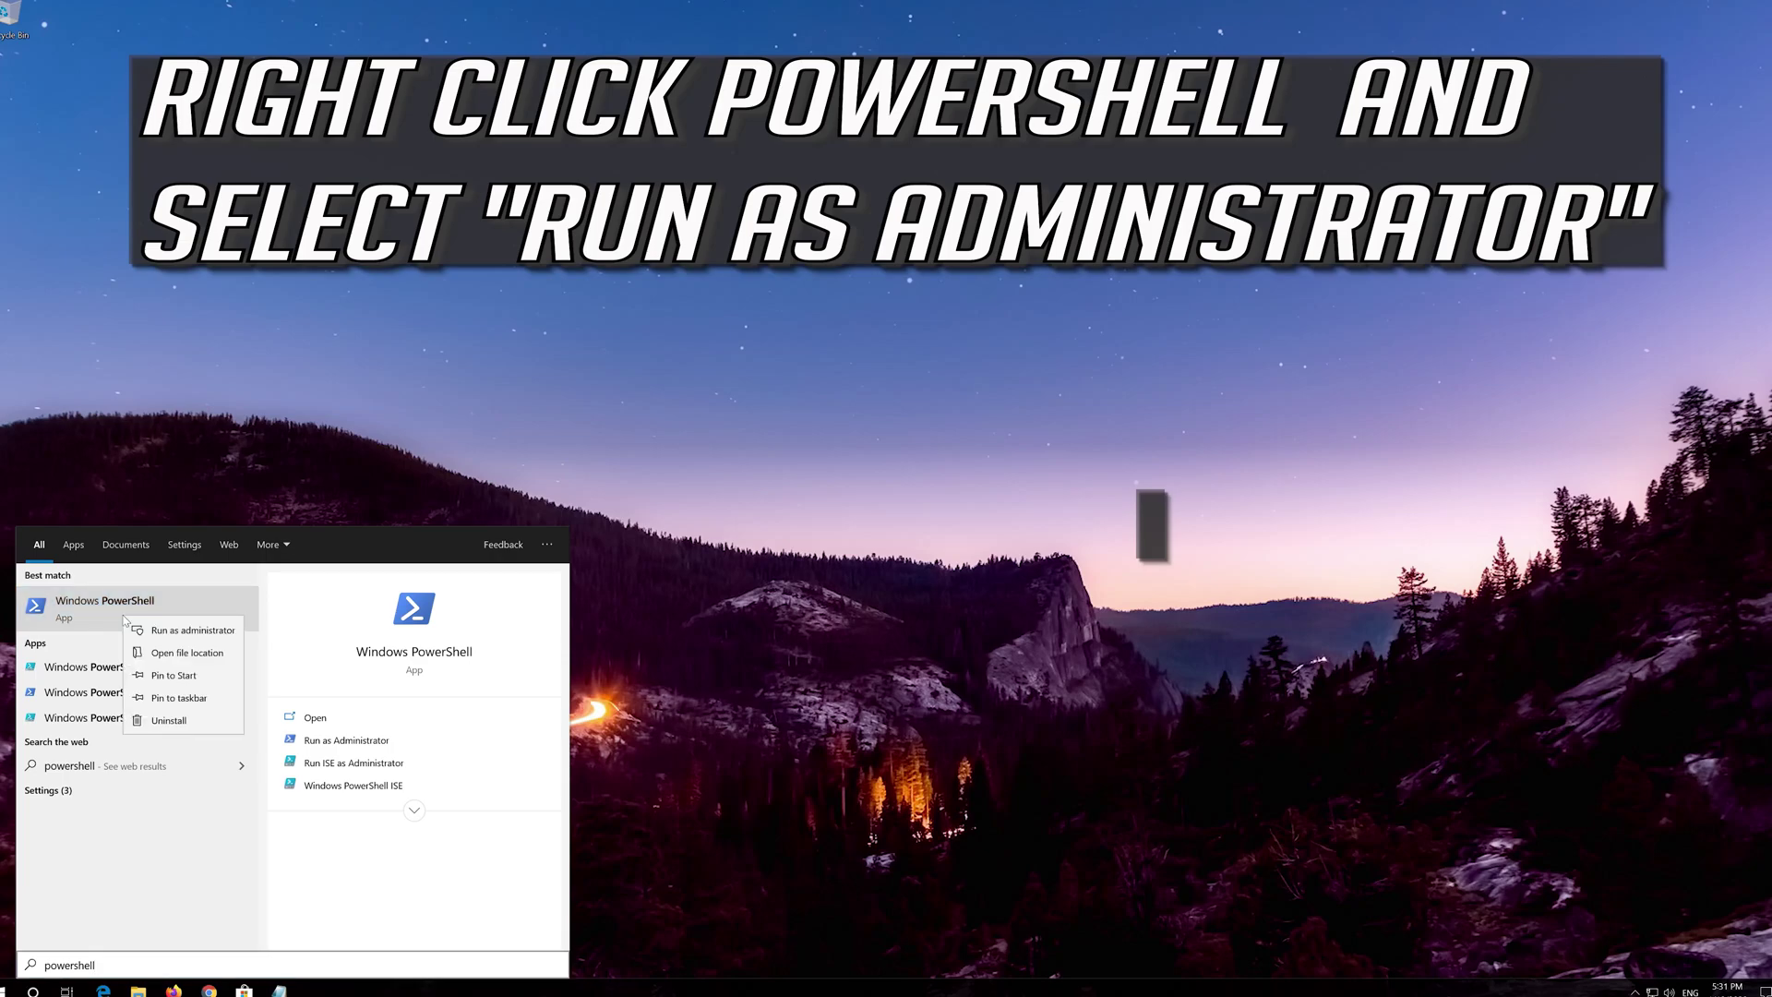
click(193, 631)
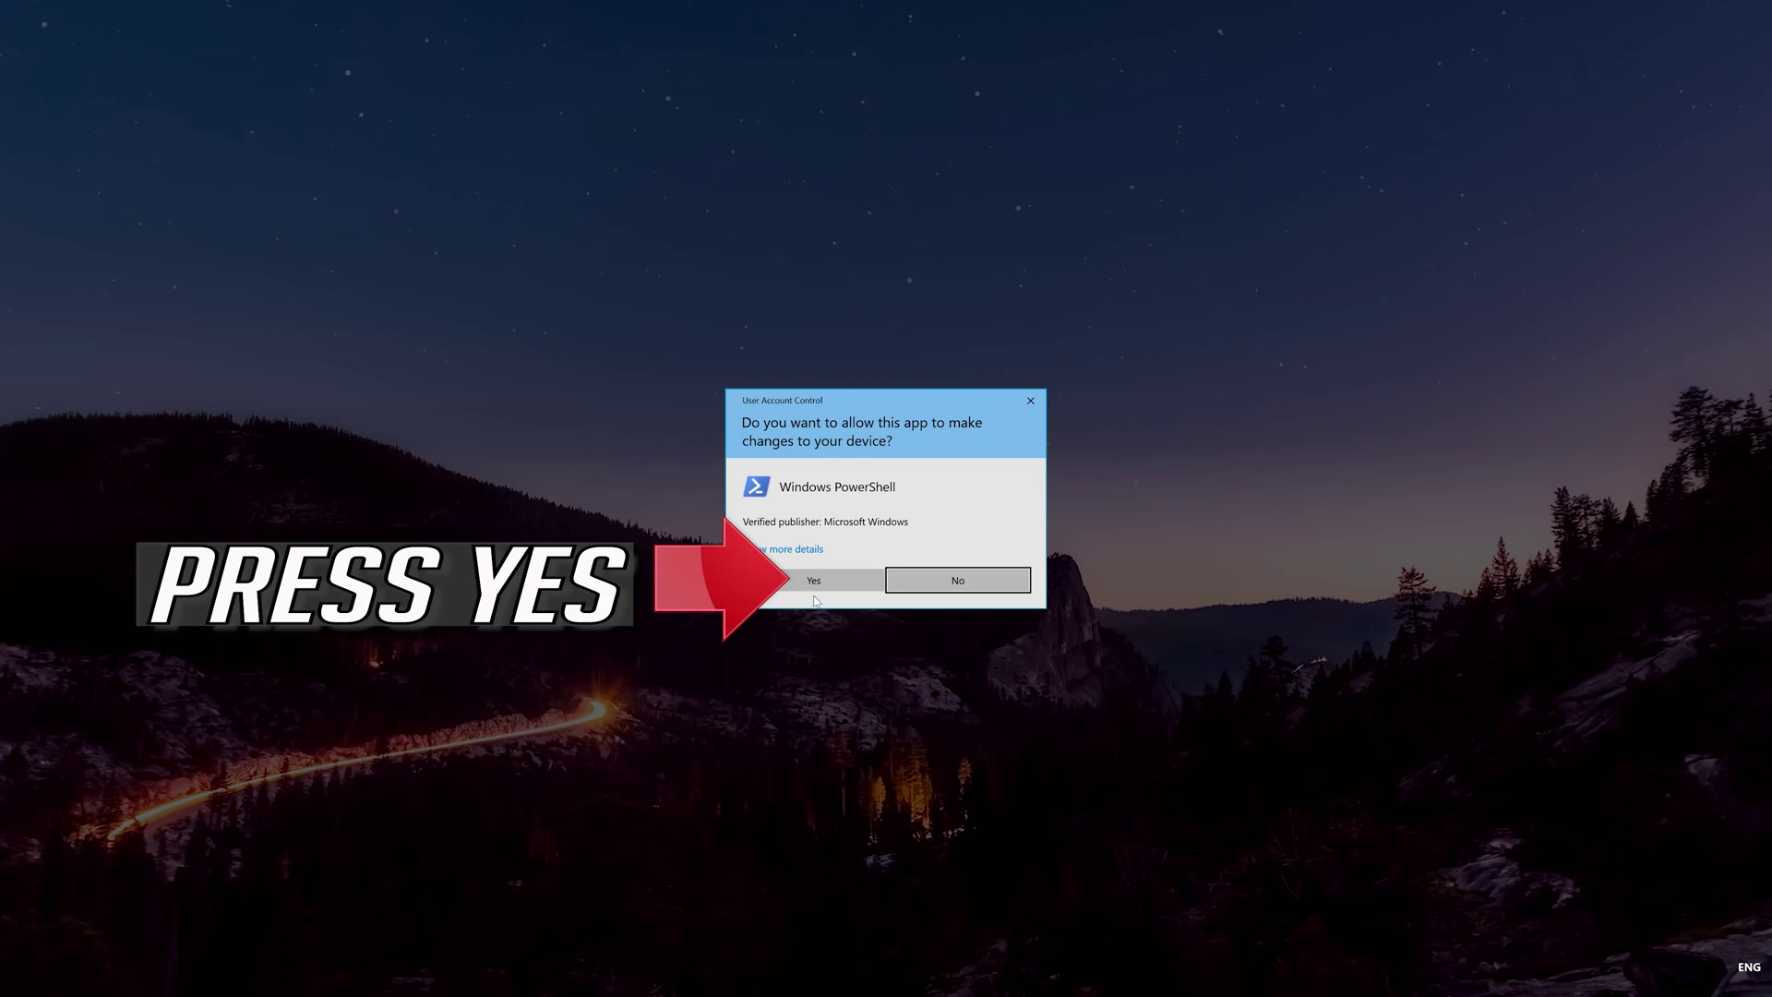
click(814, 589)
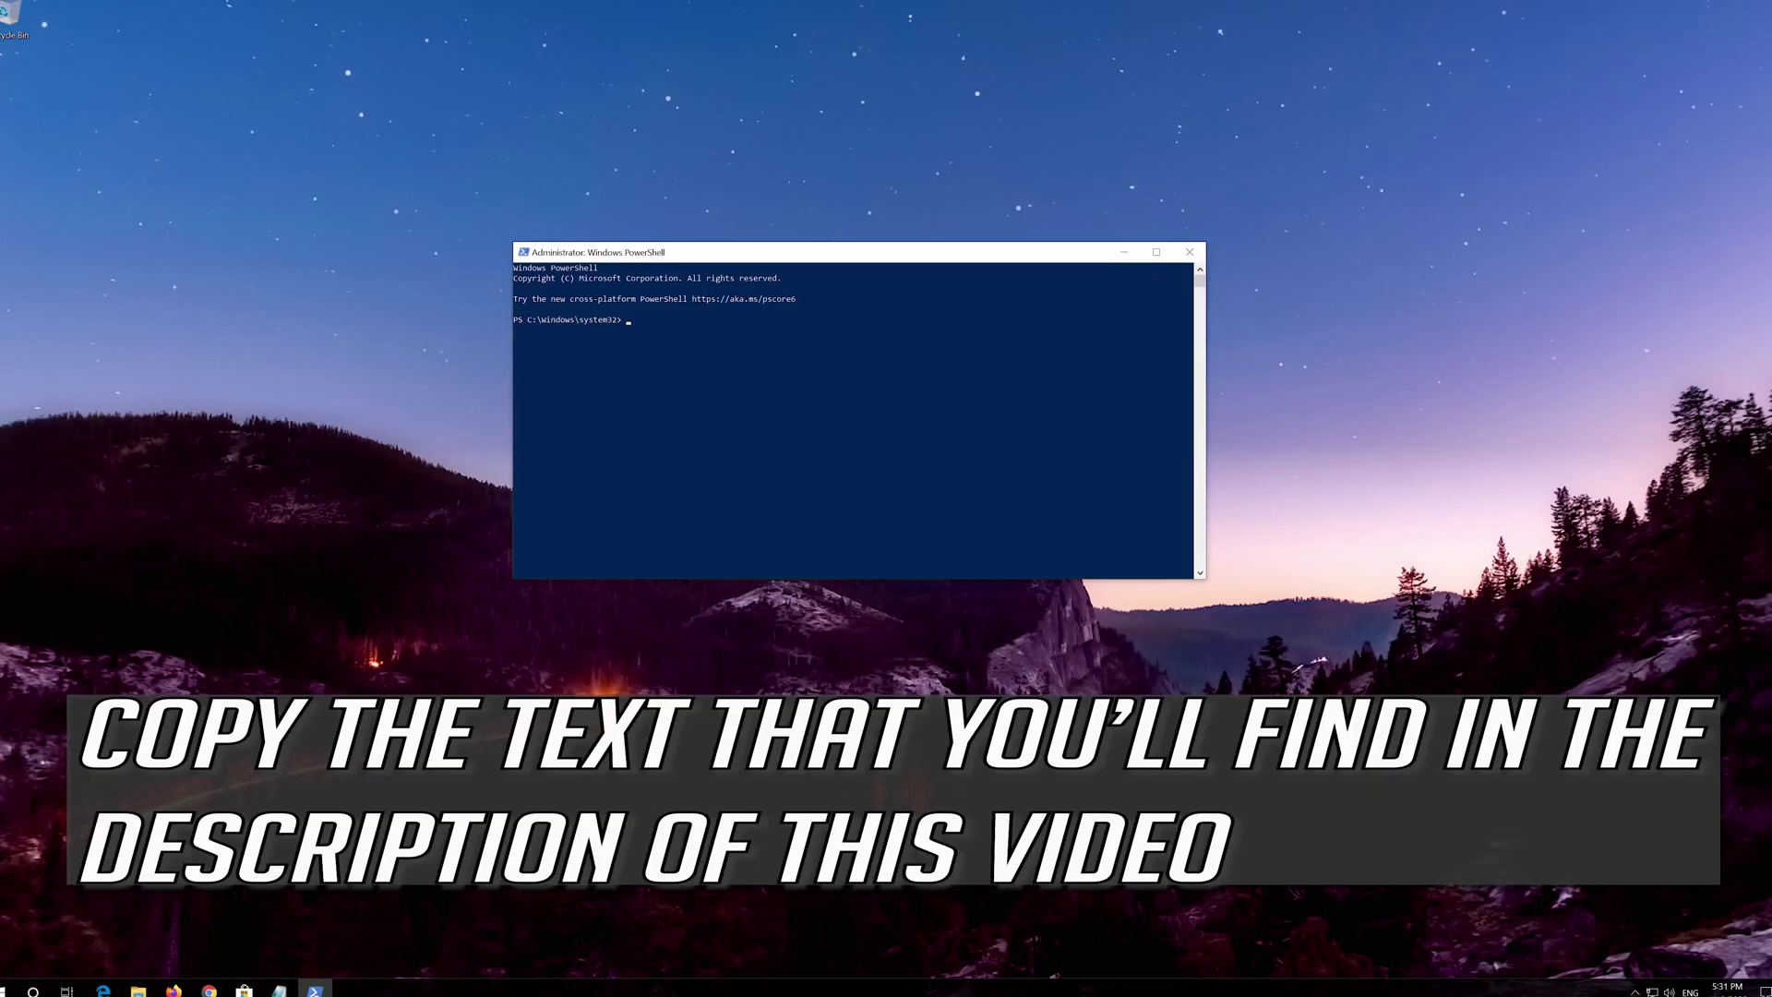
Copy the whole re-registration script from Notepad and minimize Notepad to reveal PowerShell.
click(279, 989)
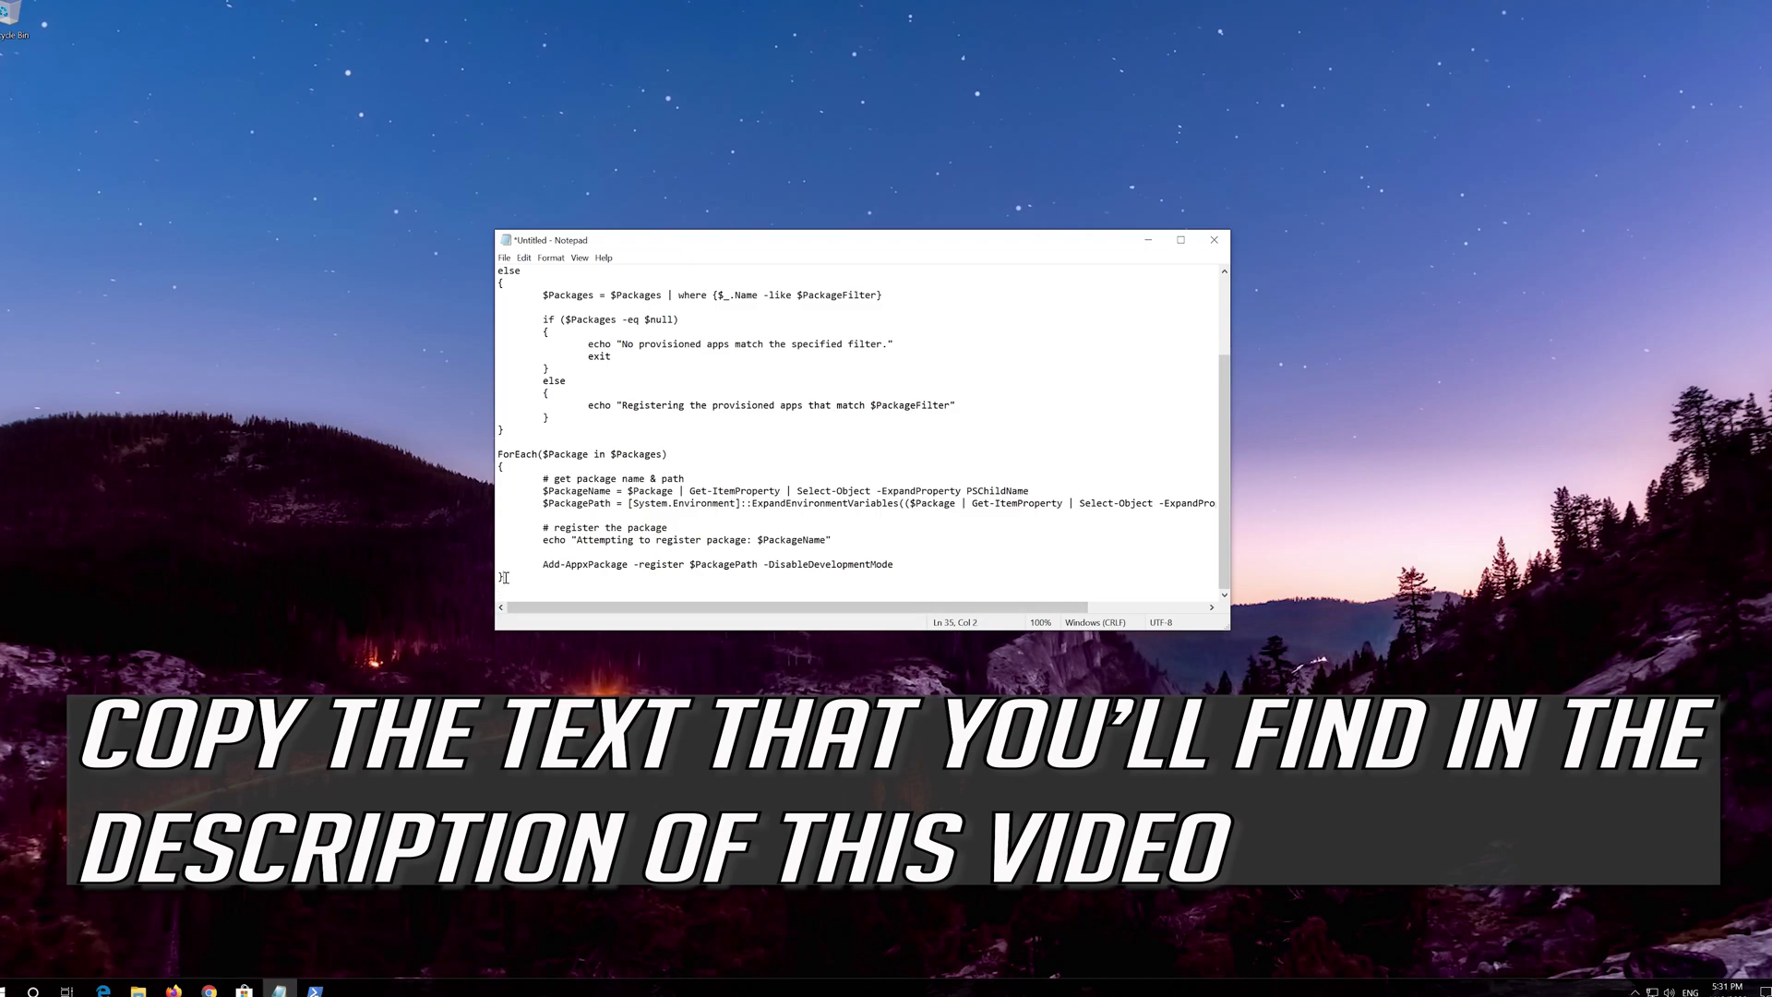
drag(505, 577, 439, 265)
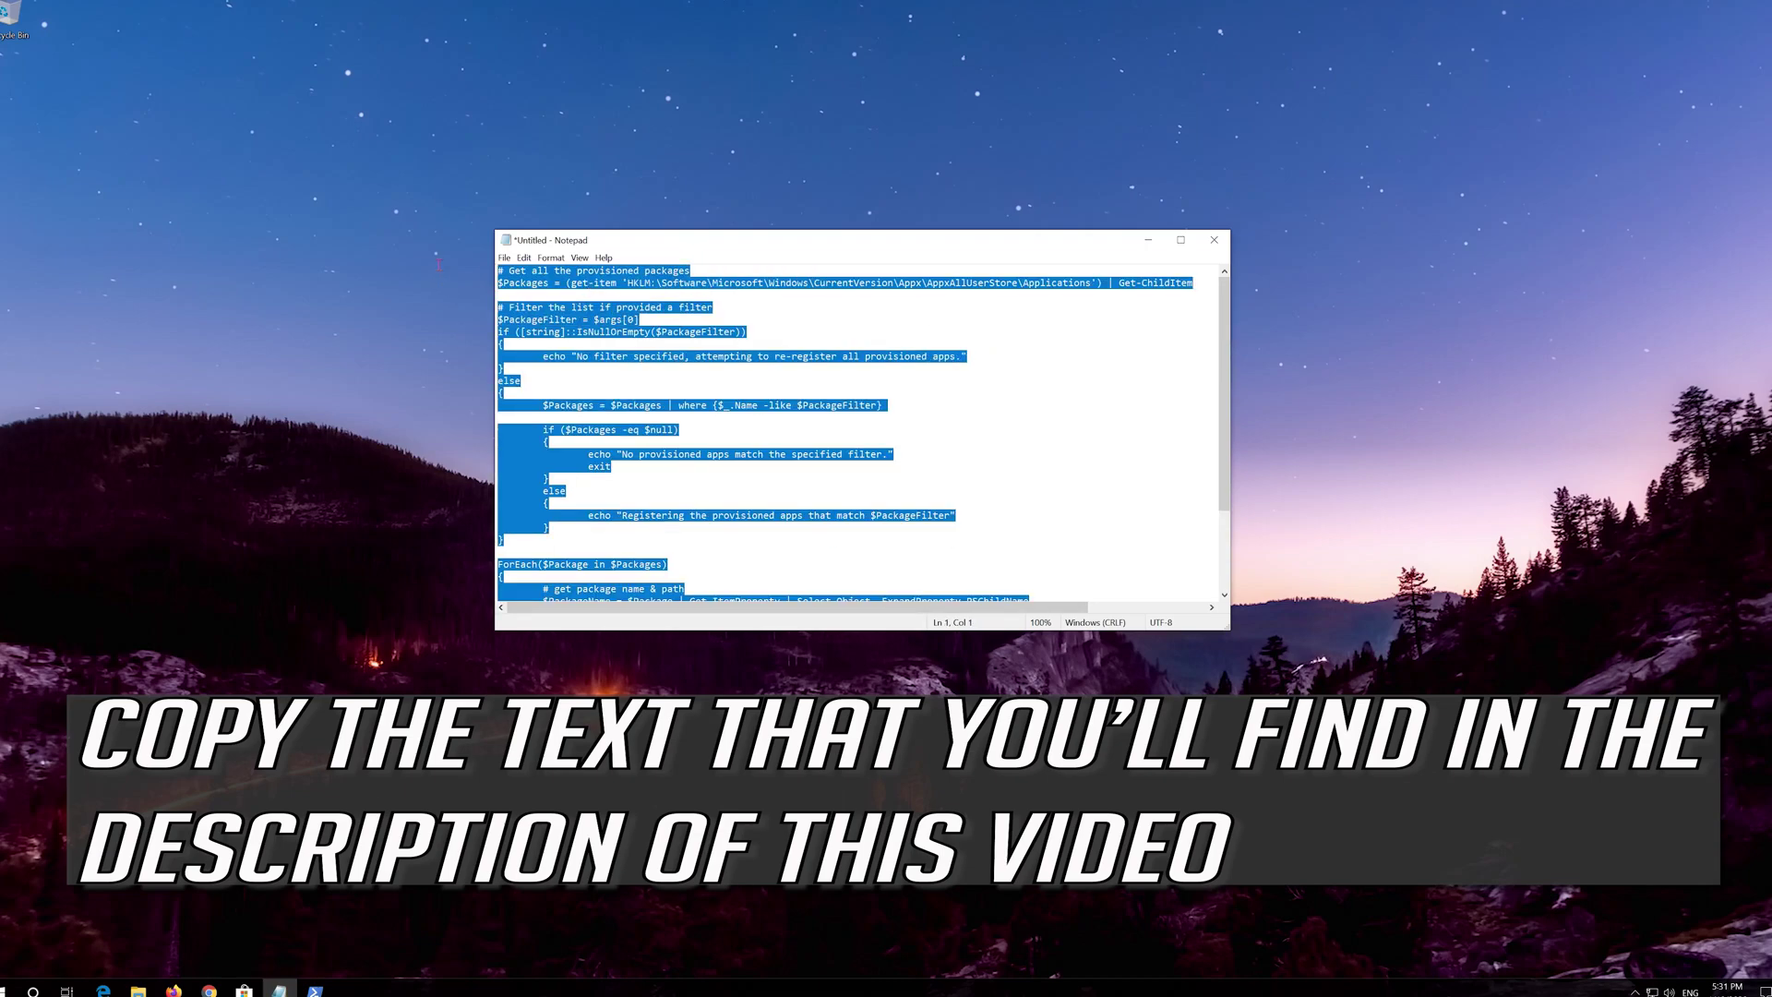
right_click(671, 293)
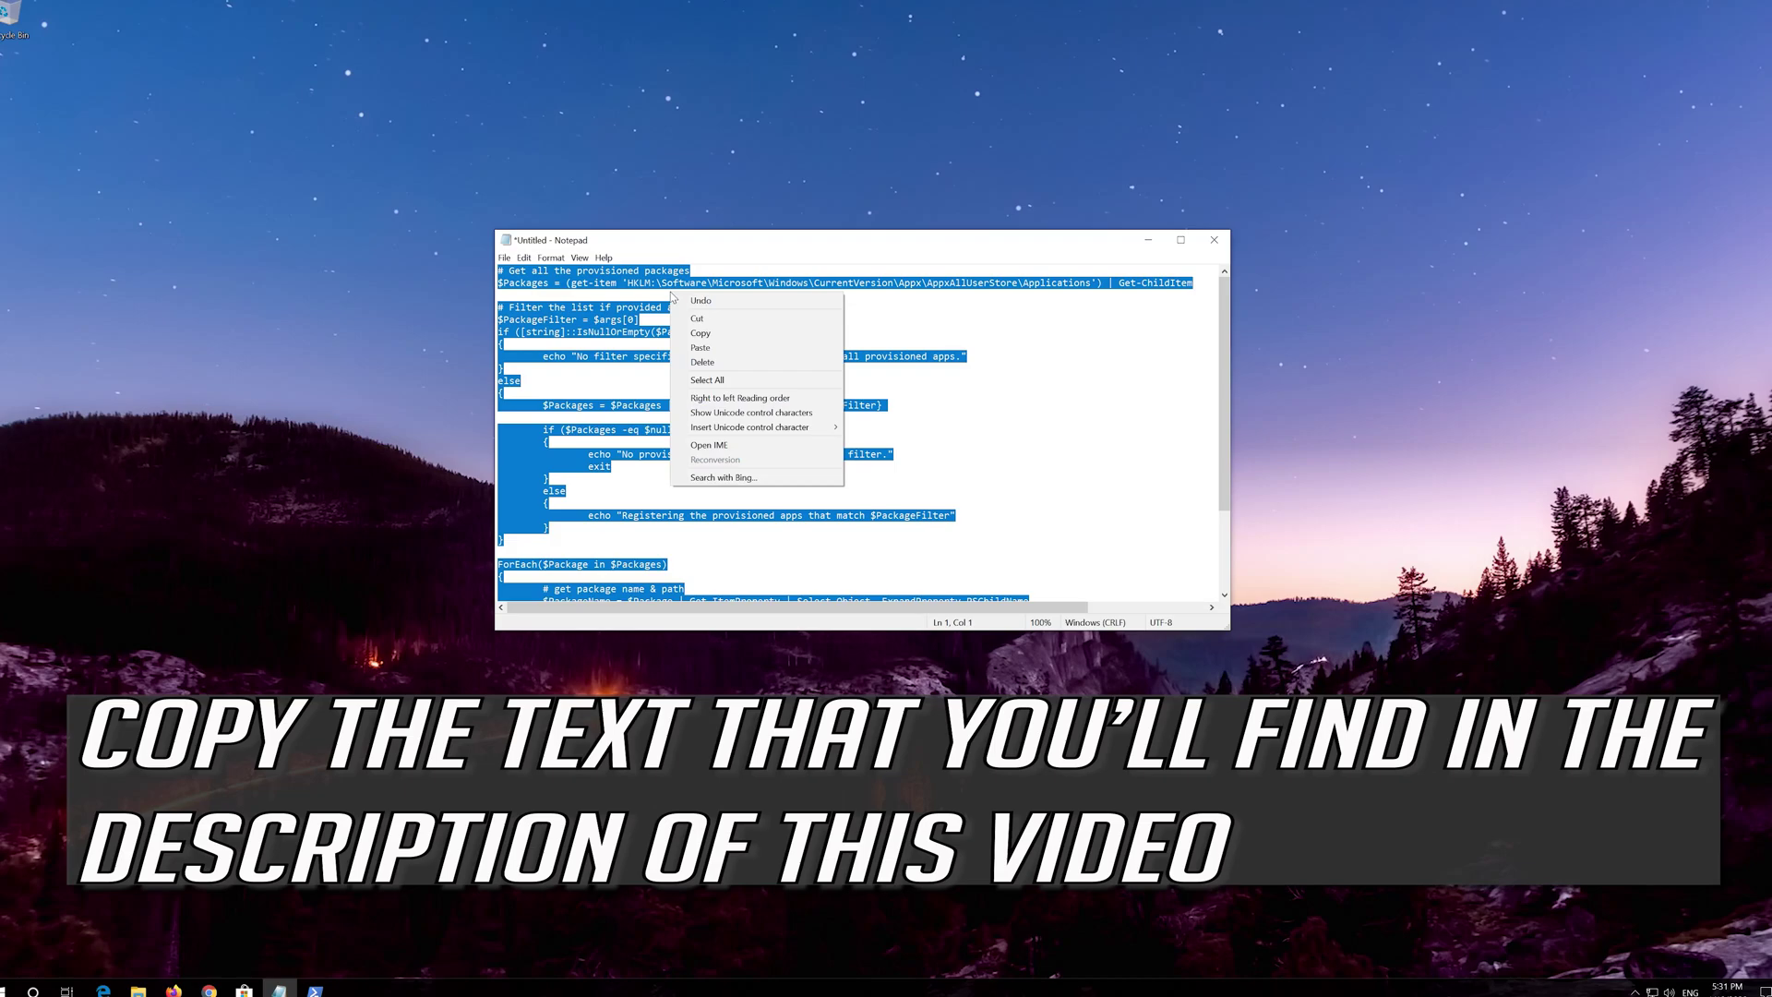
click(698, 334)
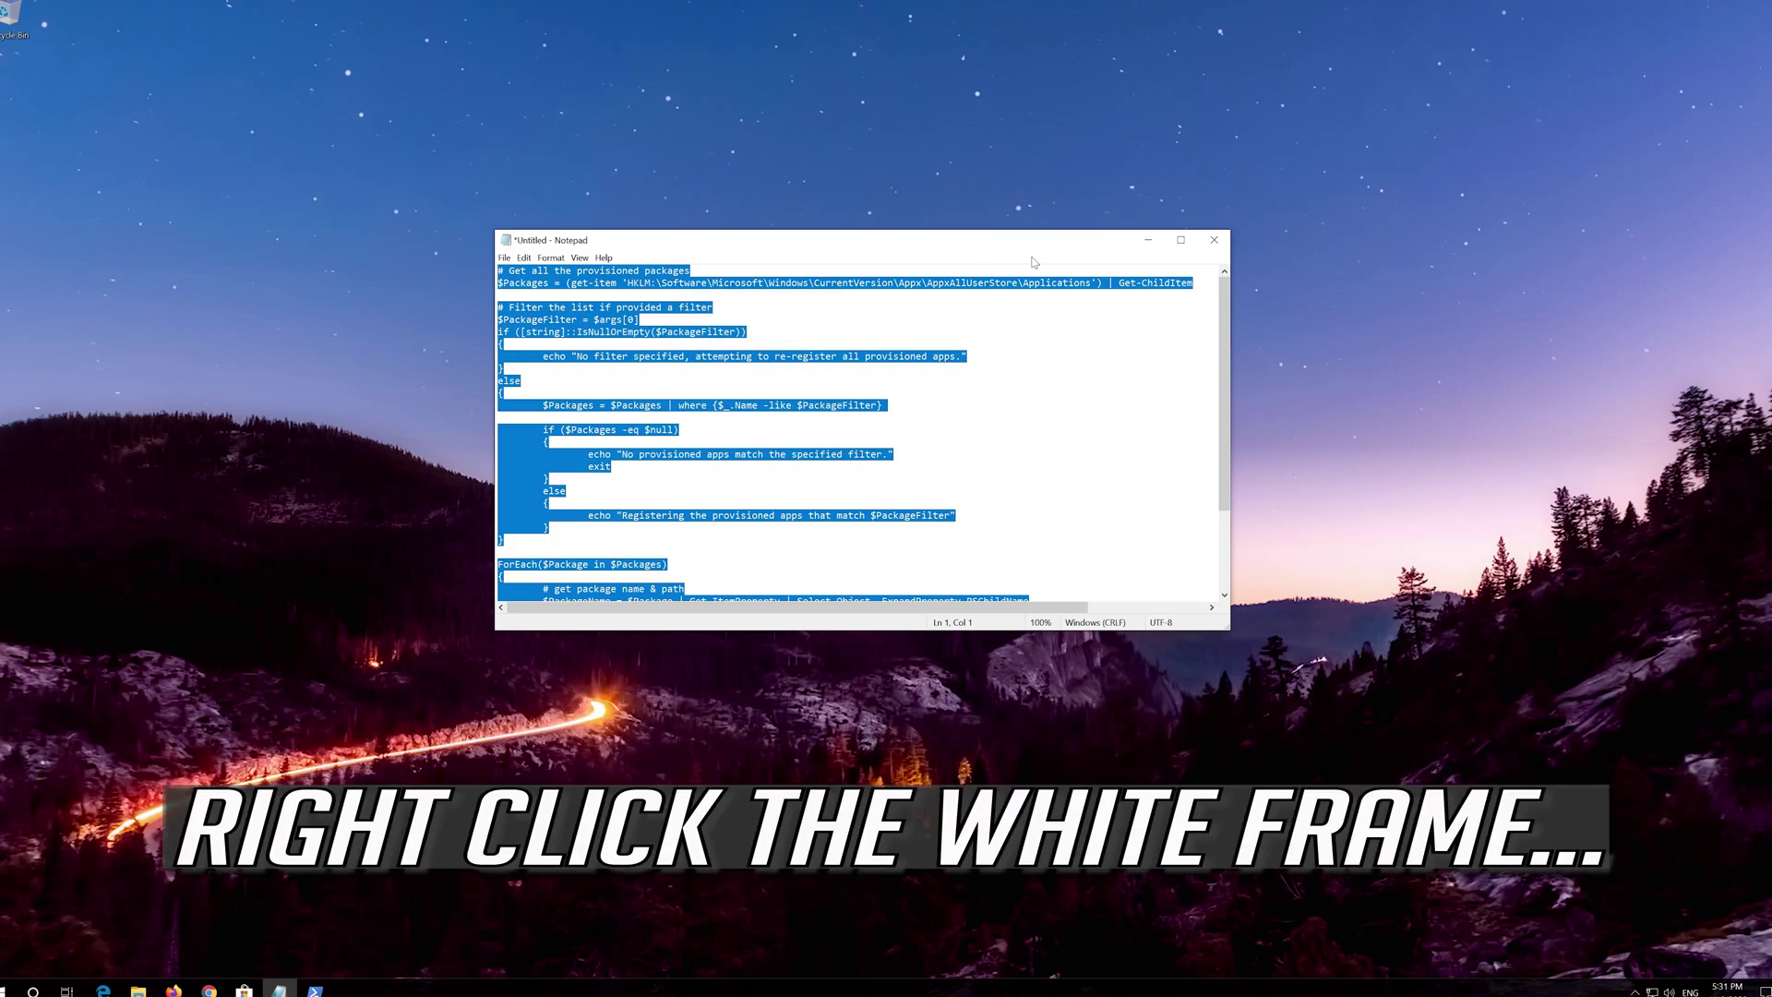
click(1153, 243)
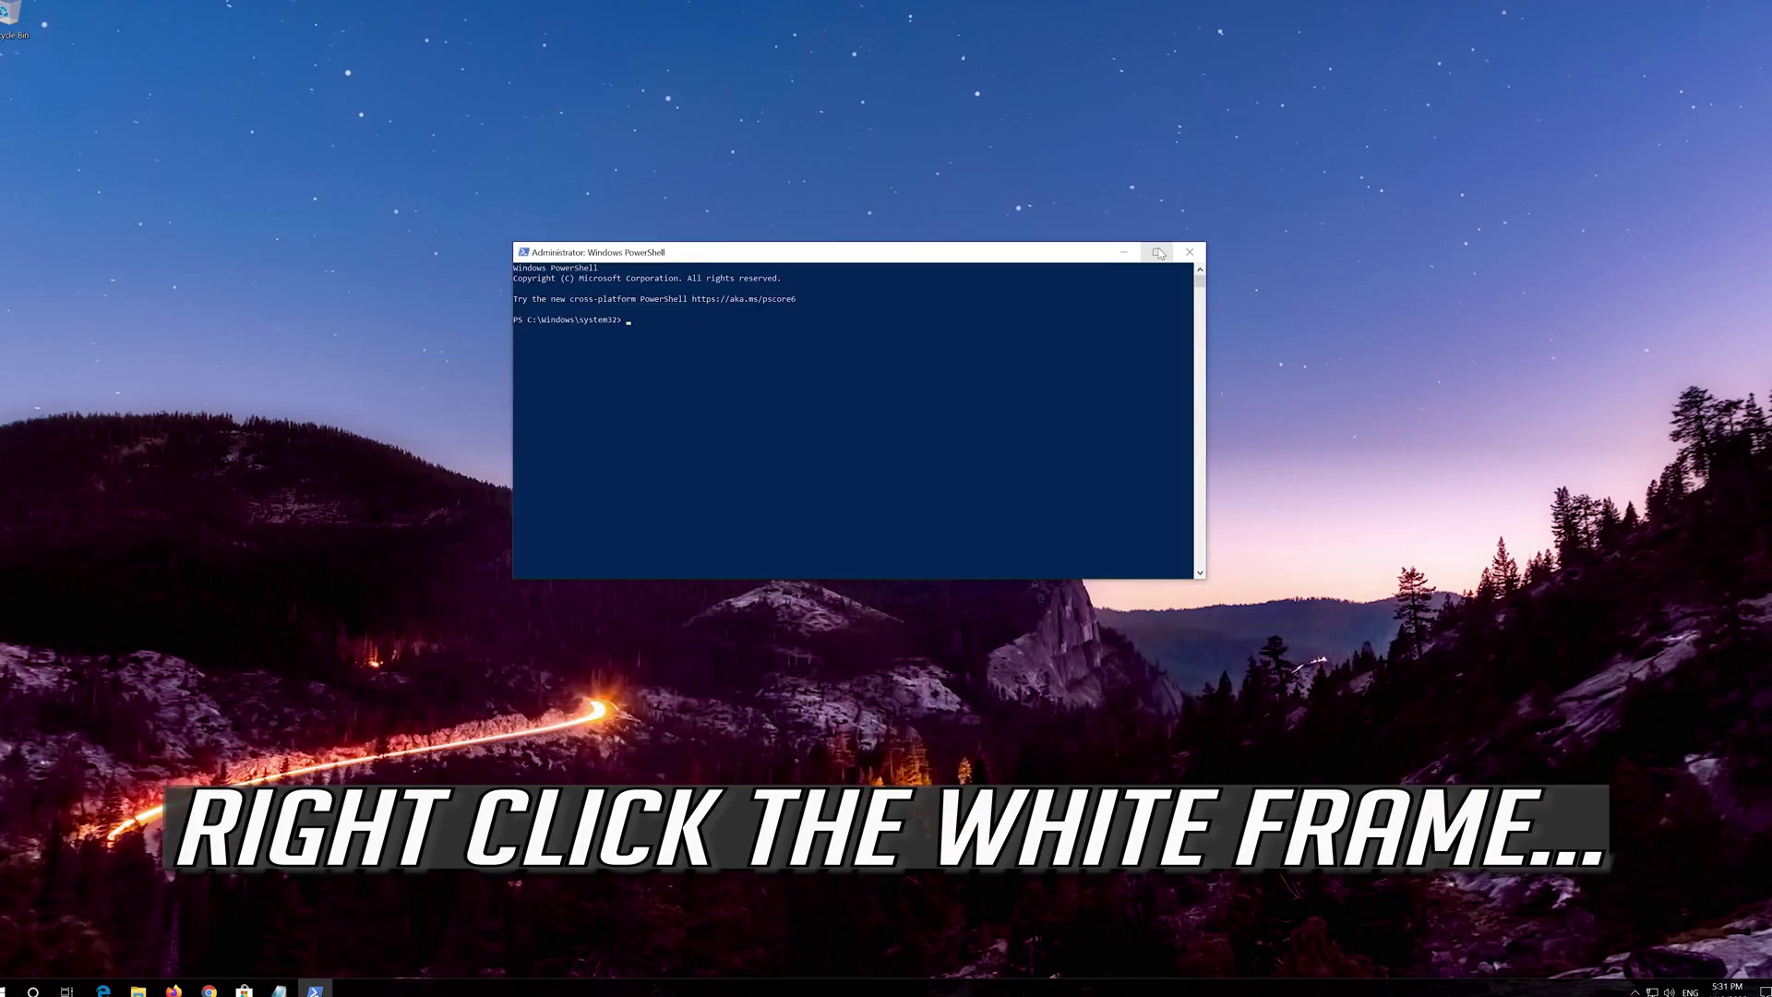
right_click(824, 249)
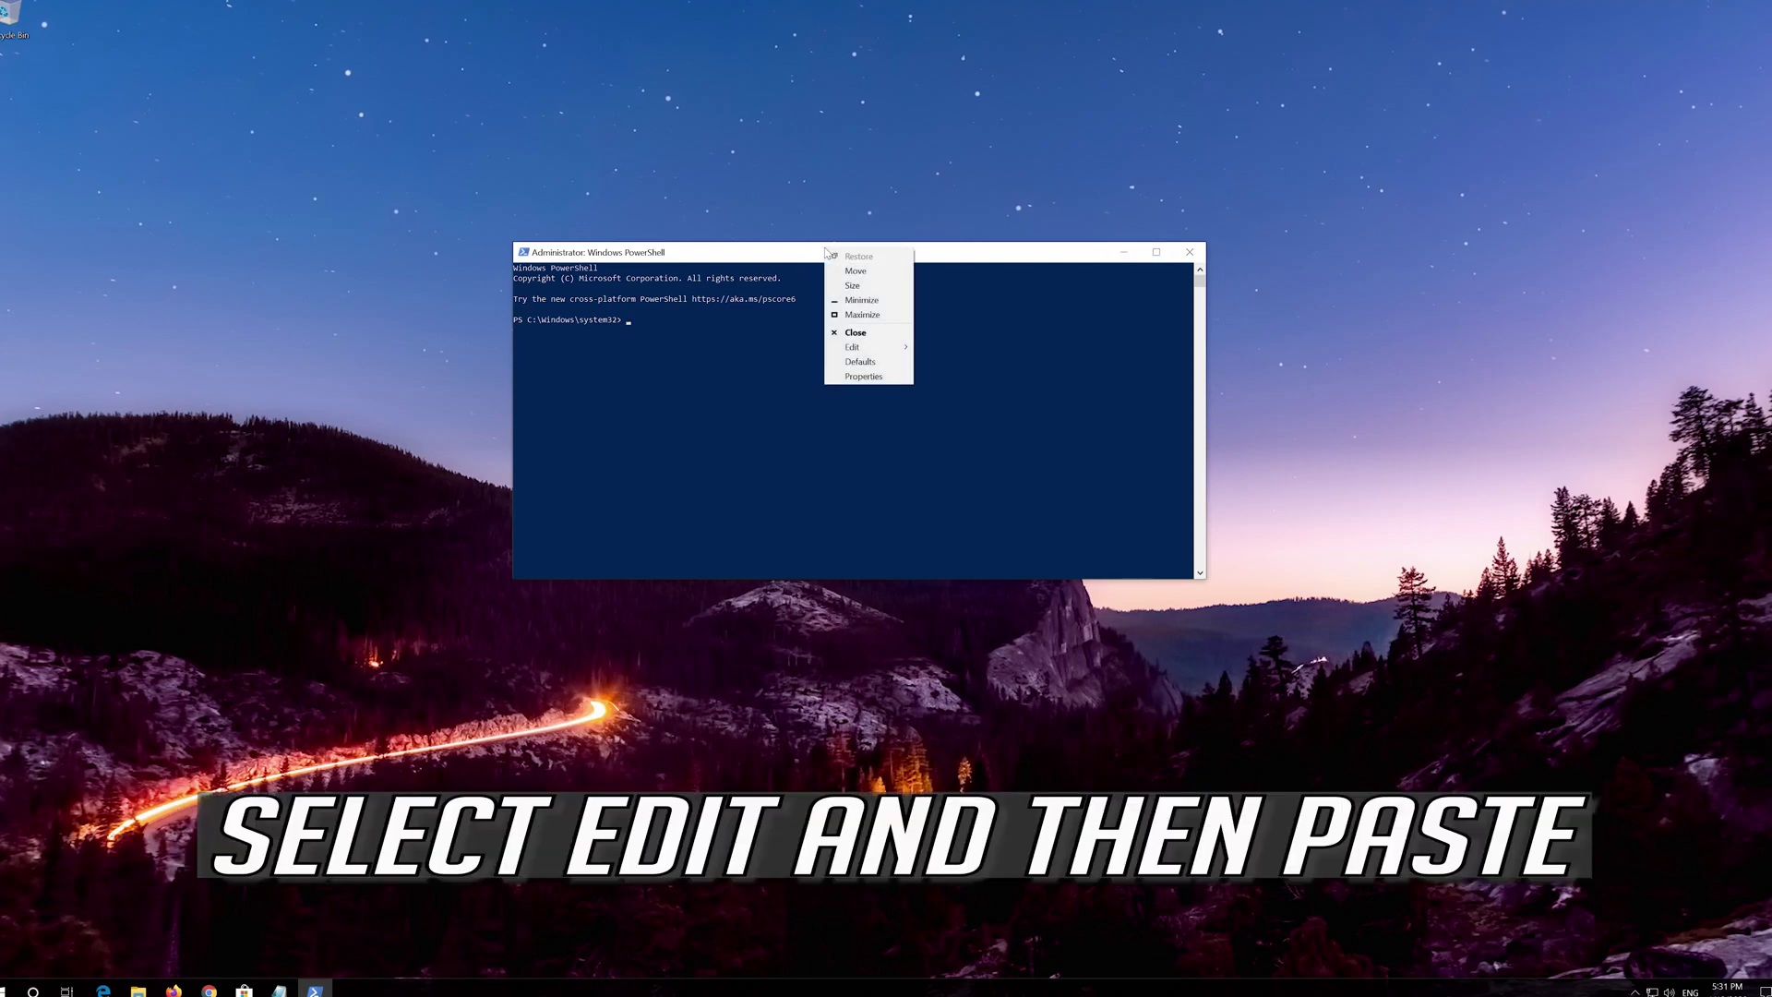
Paste and run the re-registration script in PowerShell, then close it with 'exit'.
click(851, 348)
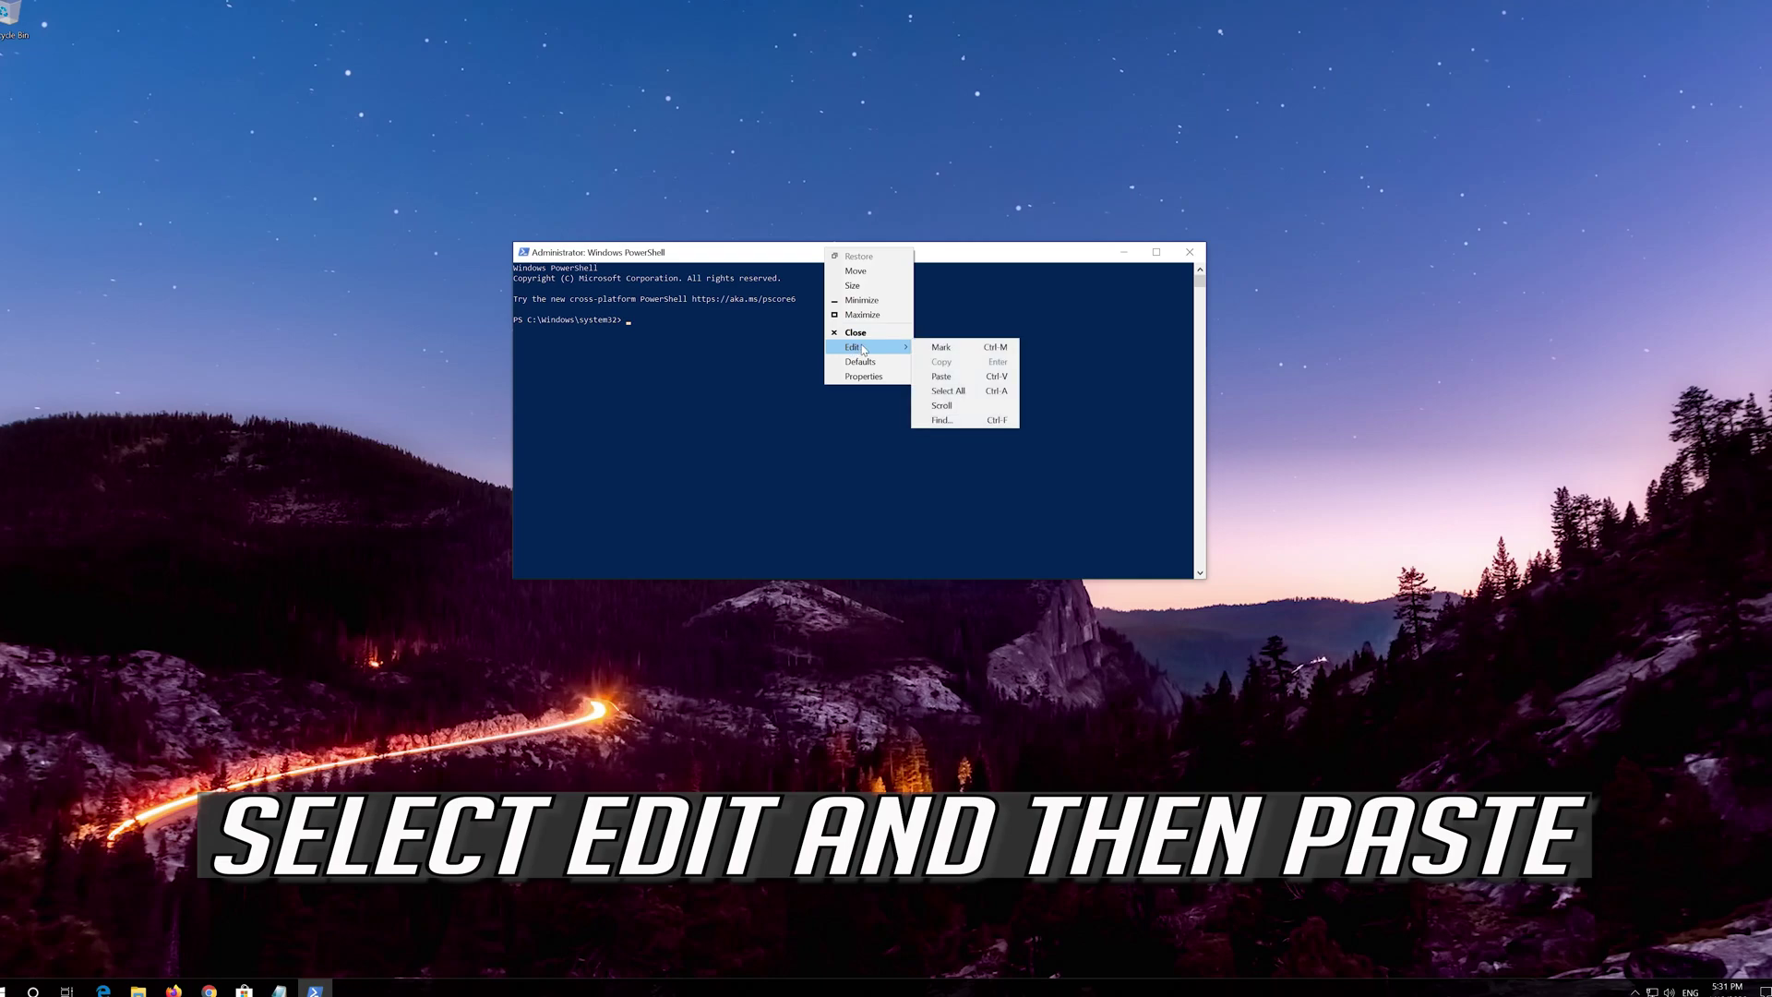
click(976, 377)
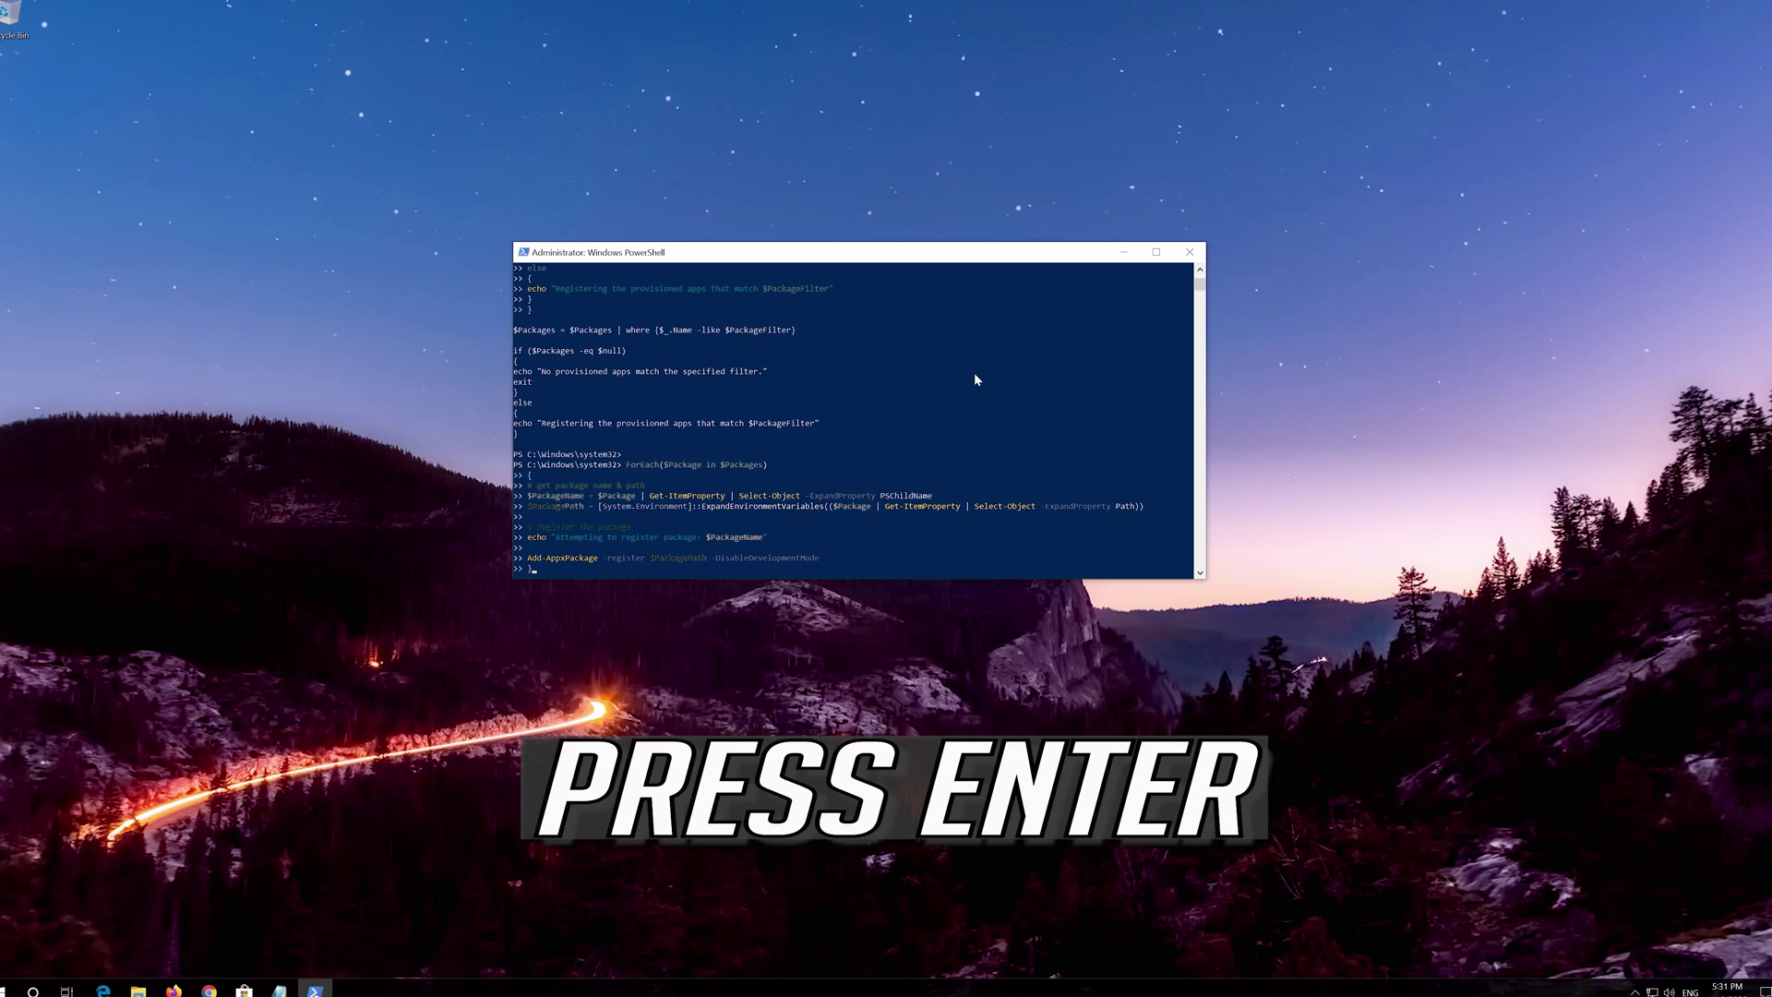
key(Return)
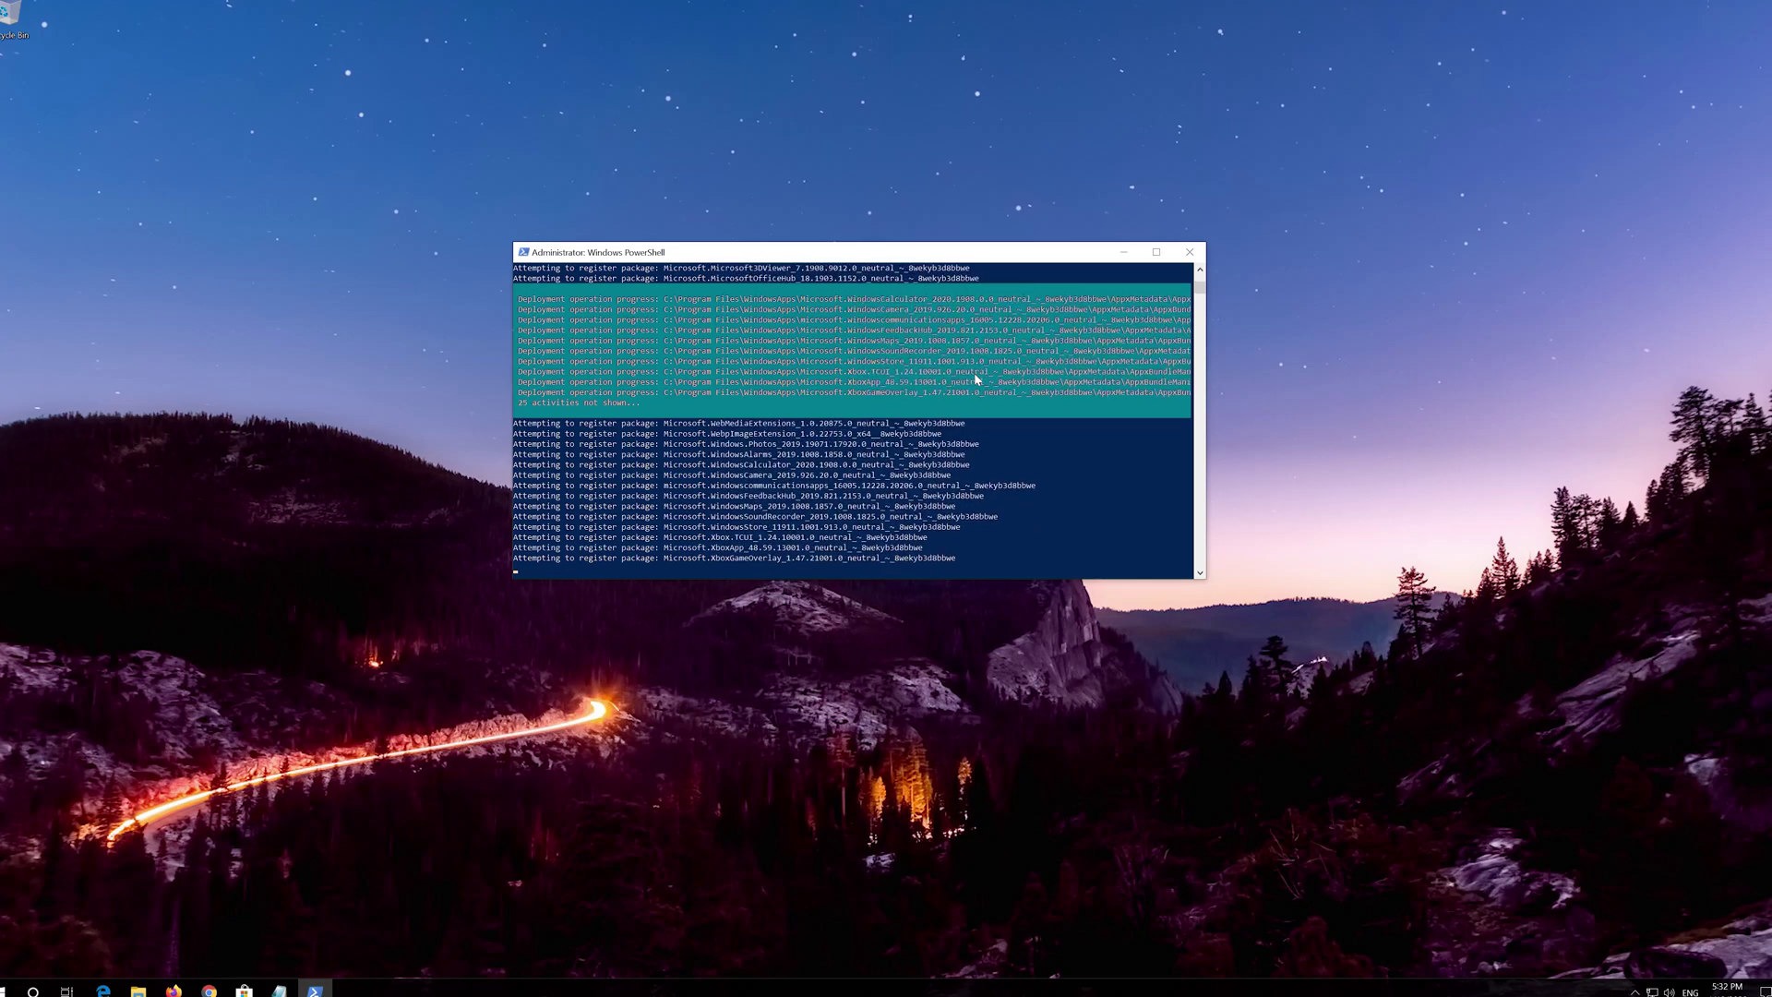
text(e)
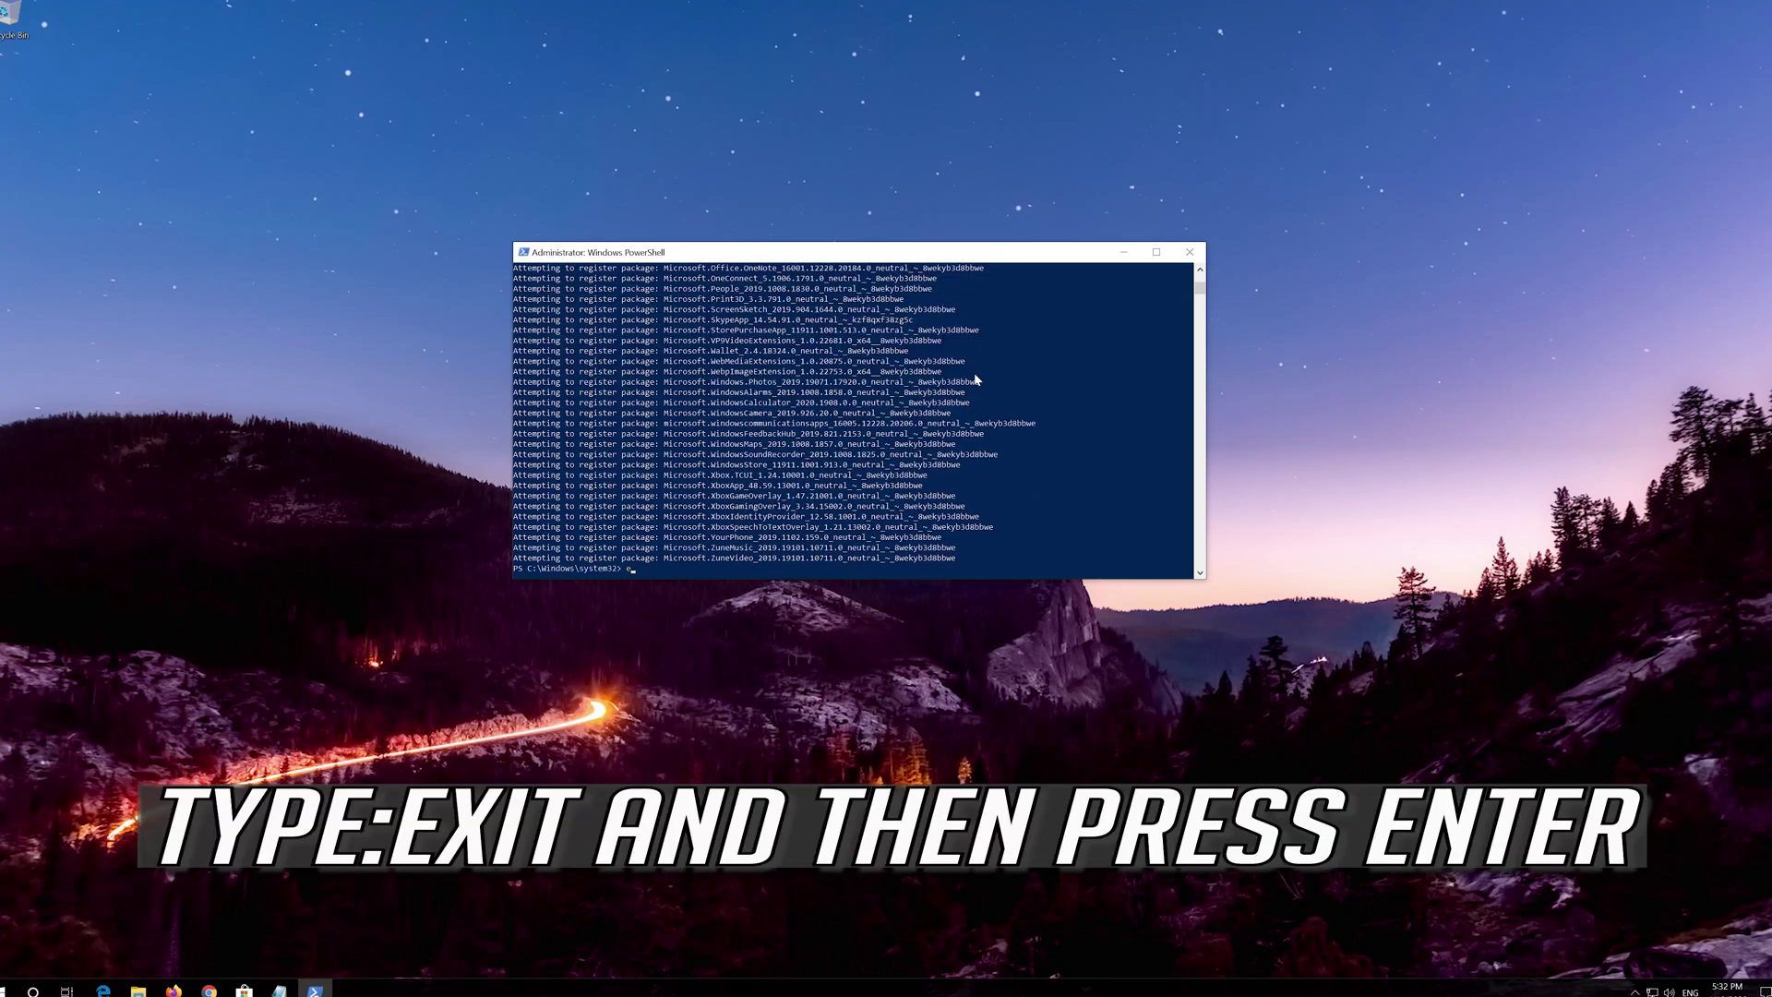
text(xit)
key(Return)
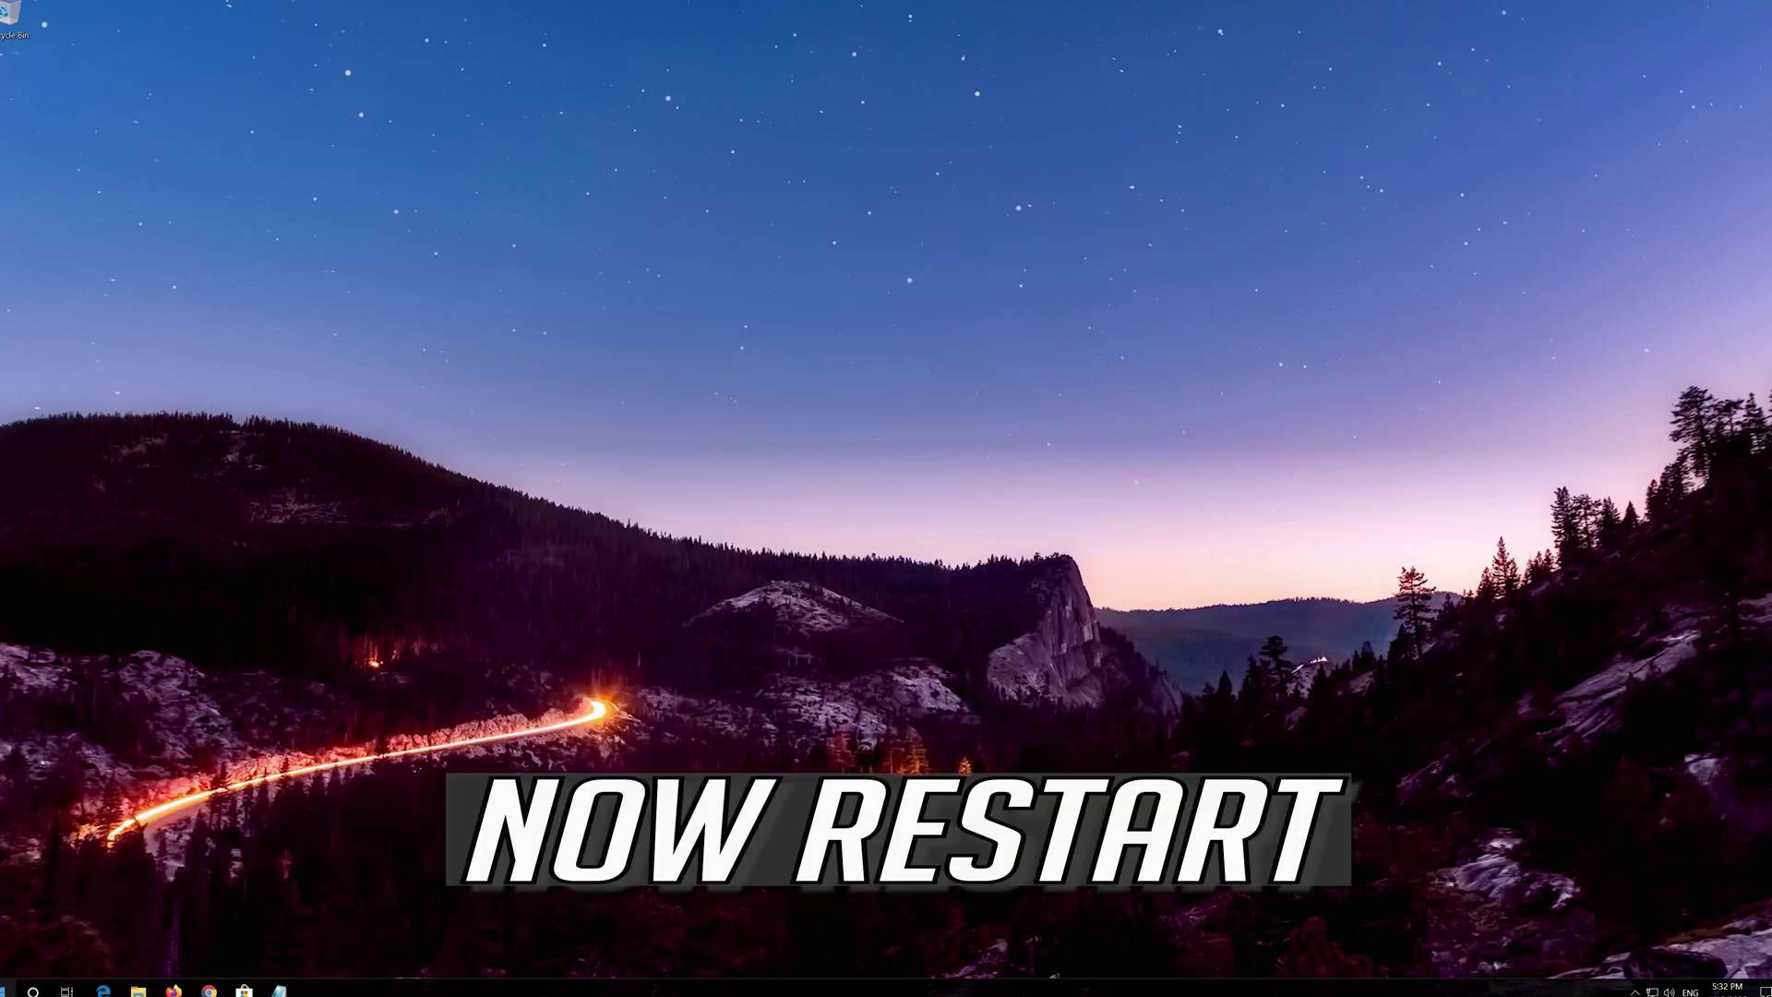
Restart the computer from the Start menu's Power options.
key(super)
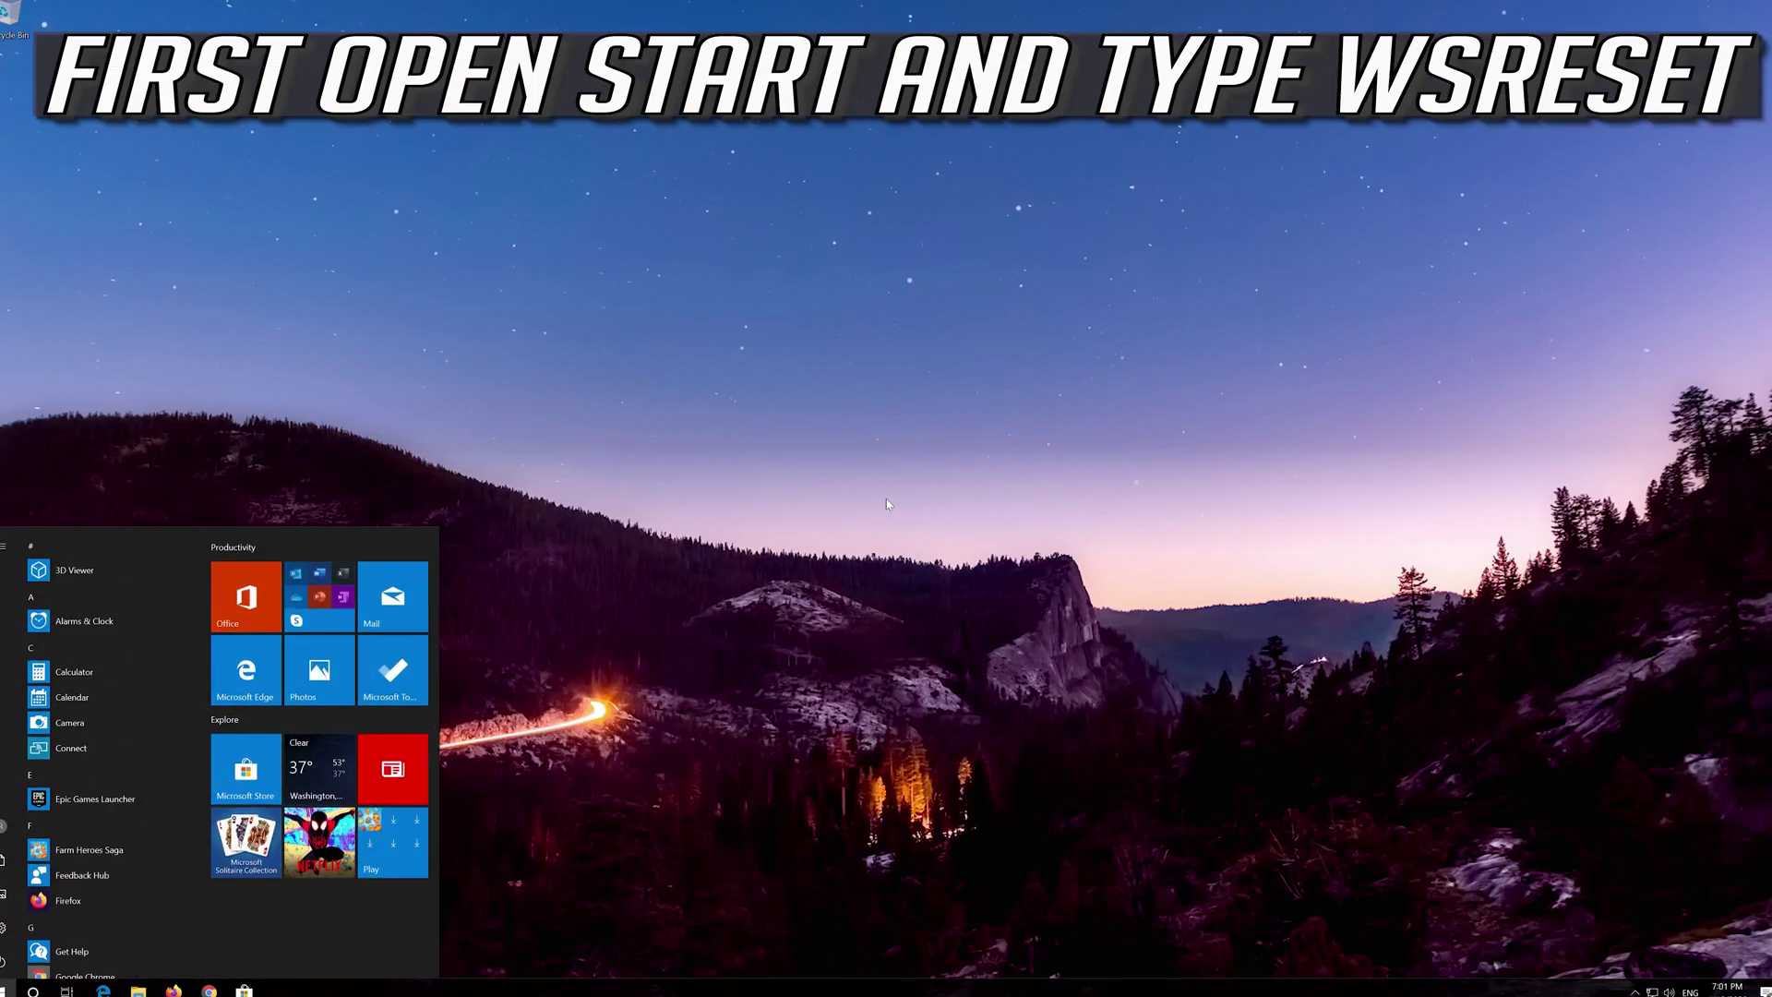
Run wsreset to clear the Store cache, close the reopened Store, and restart via Power.
text(wsreset)
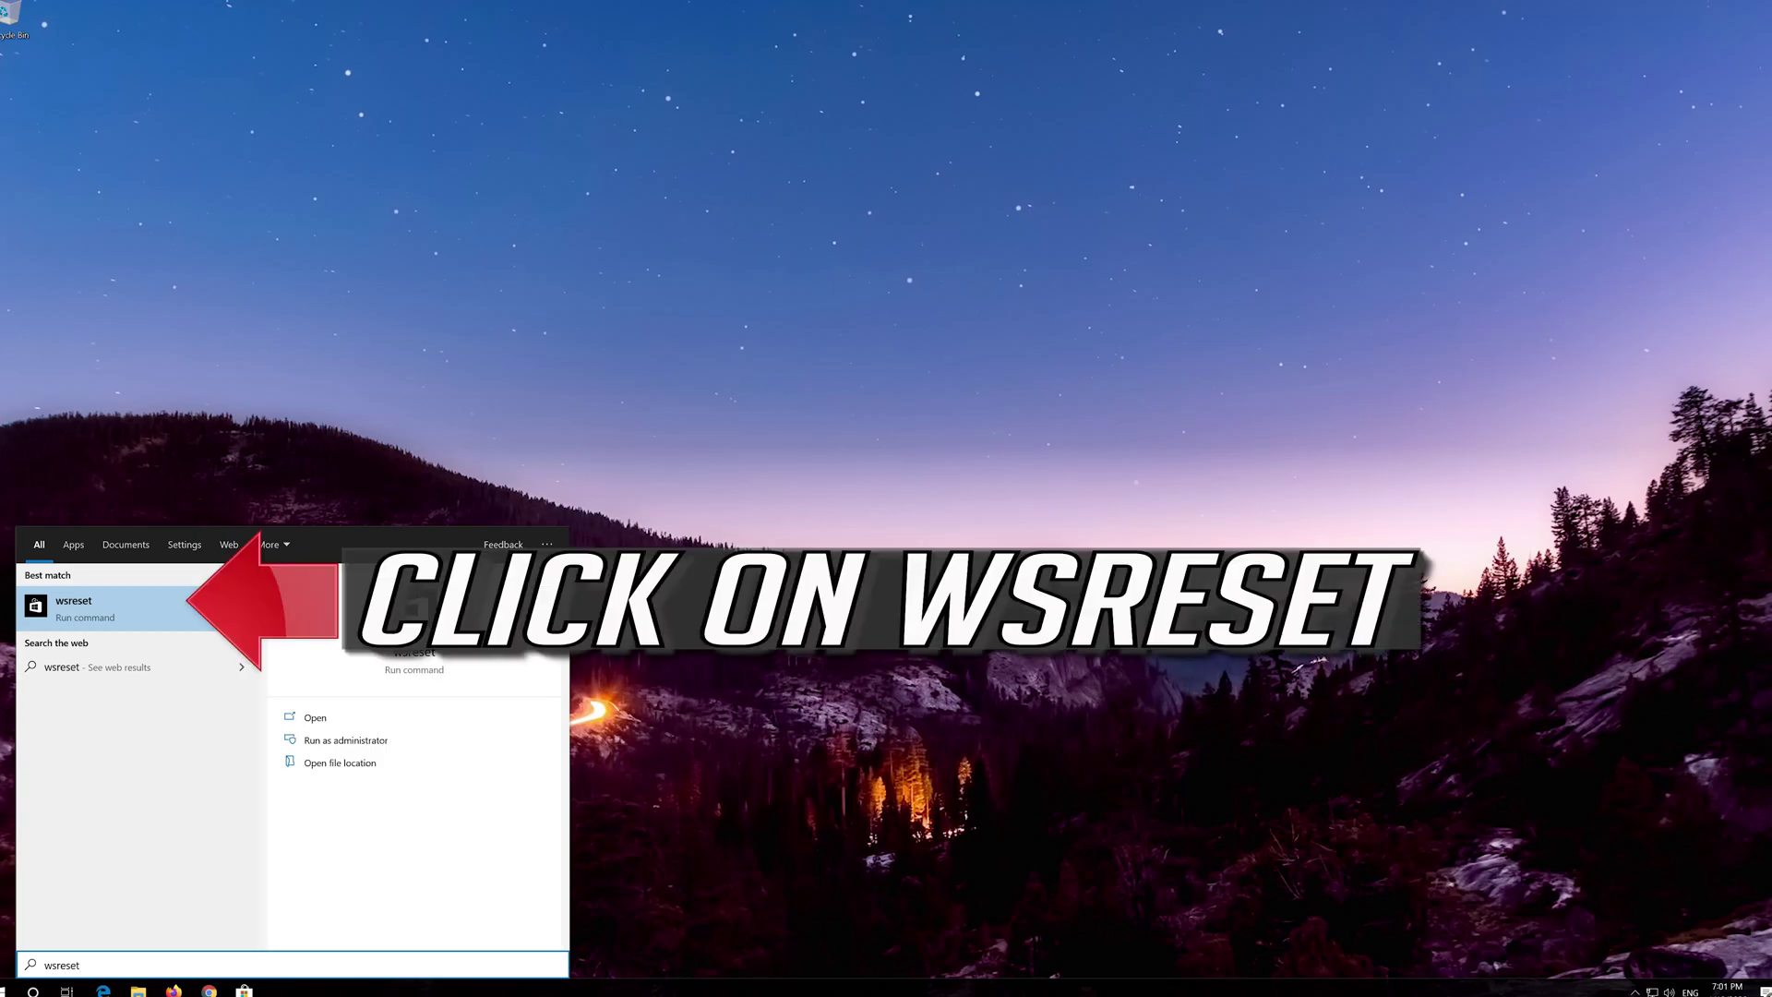
click(129, 625)
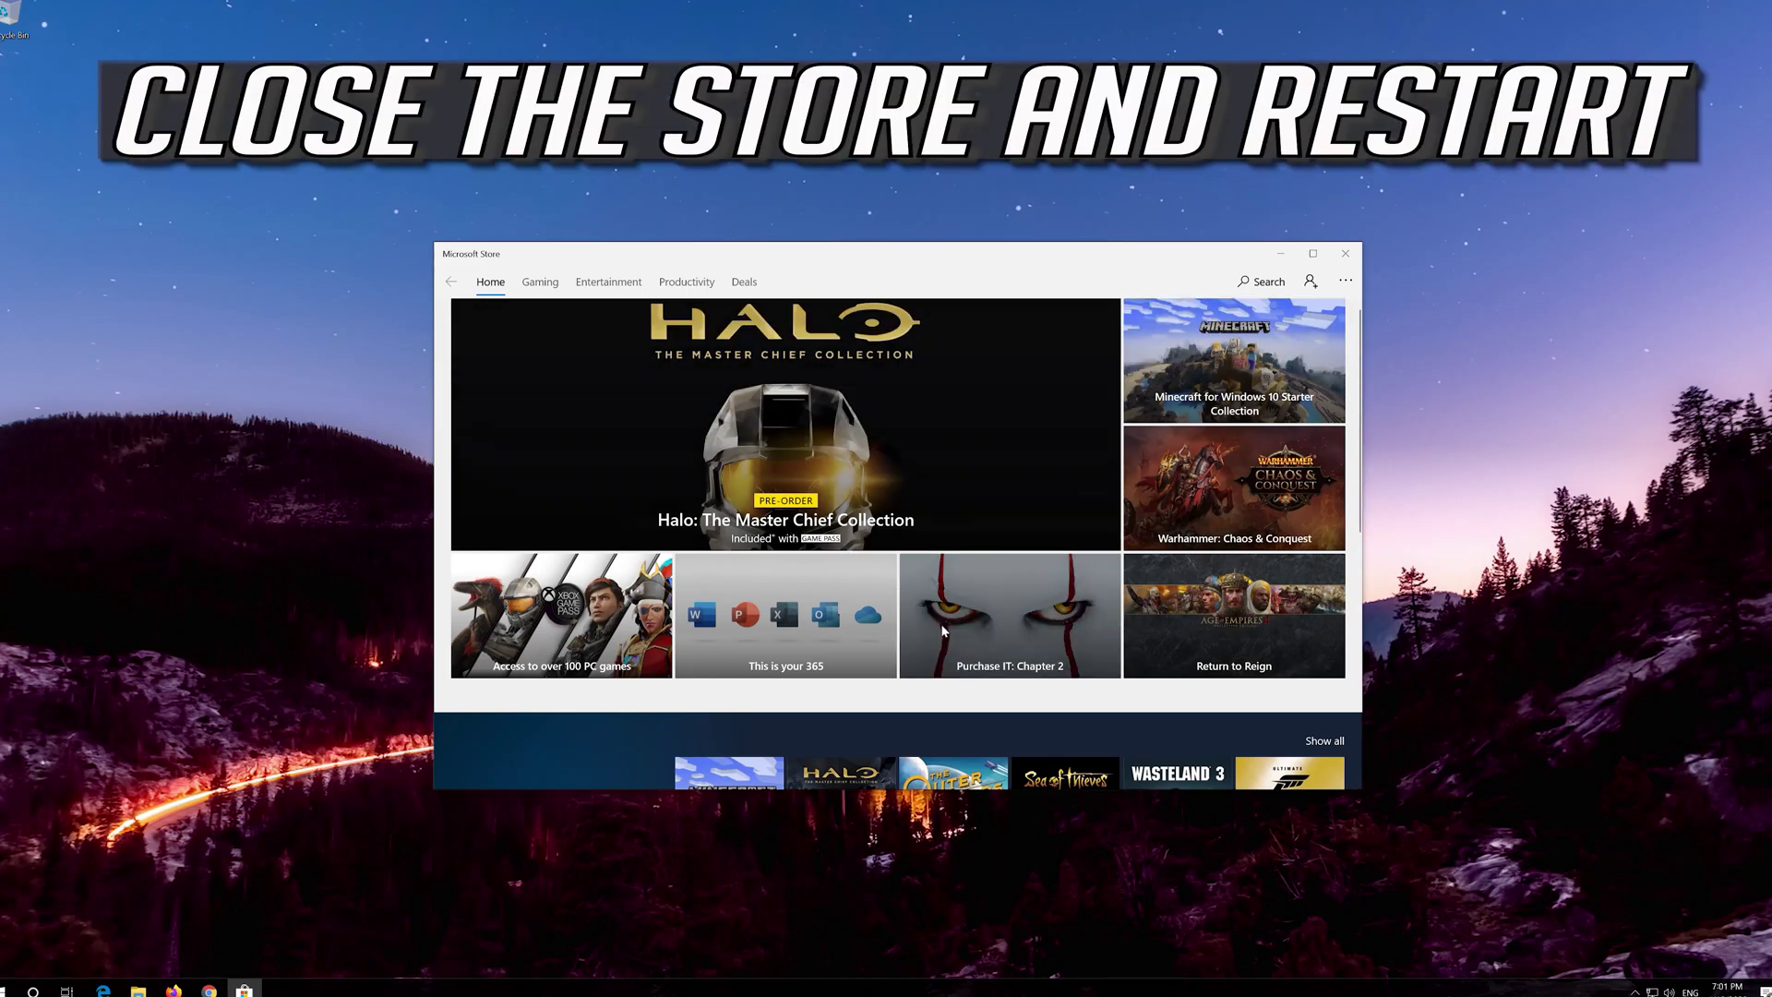
click(1344, 256)
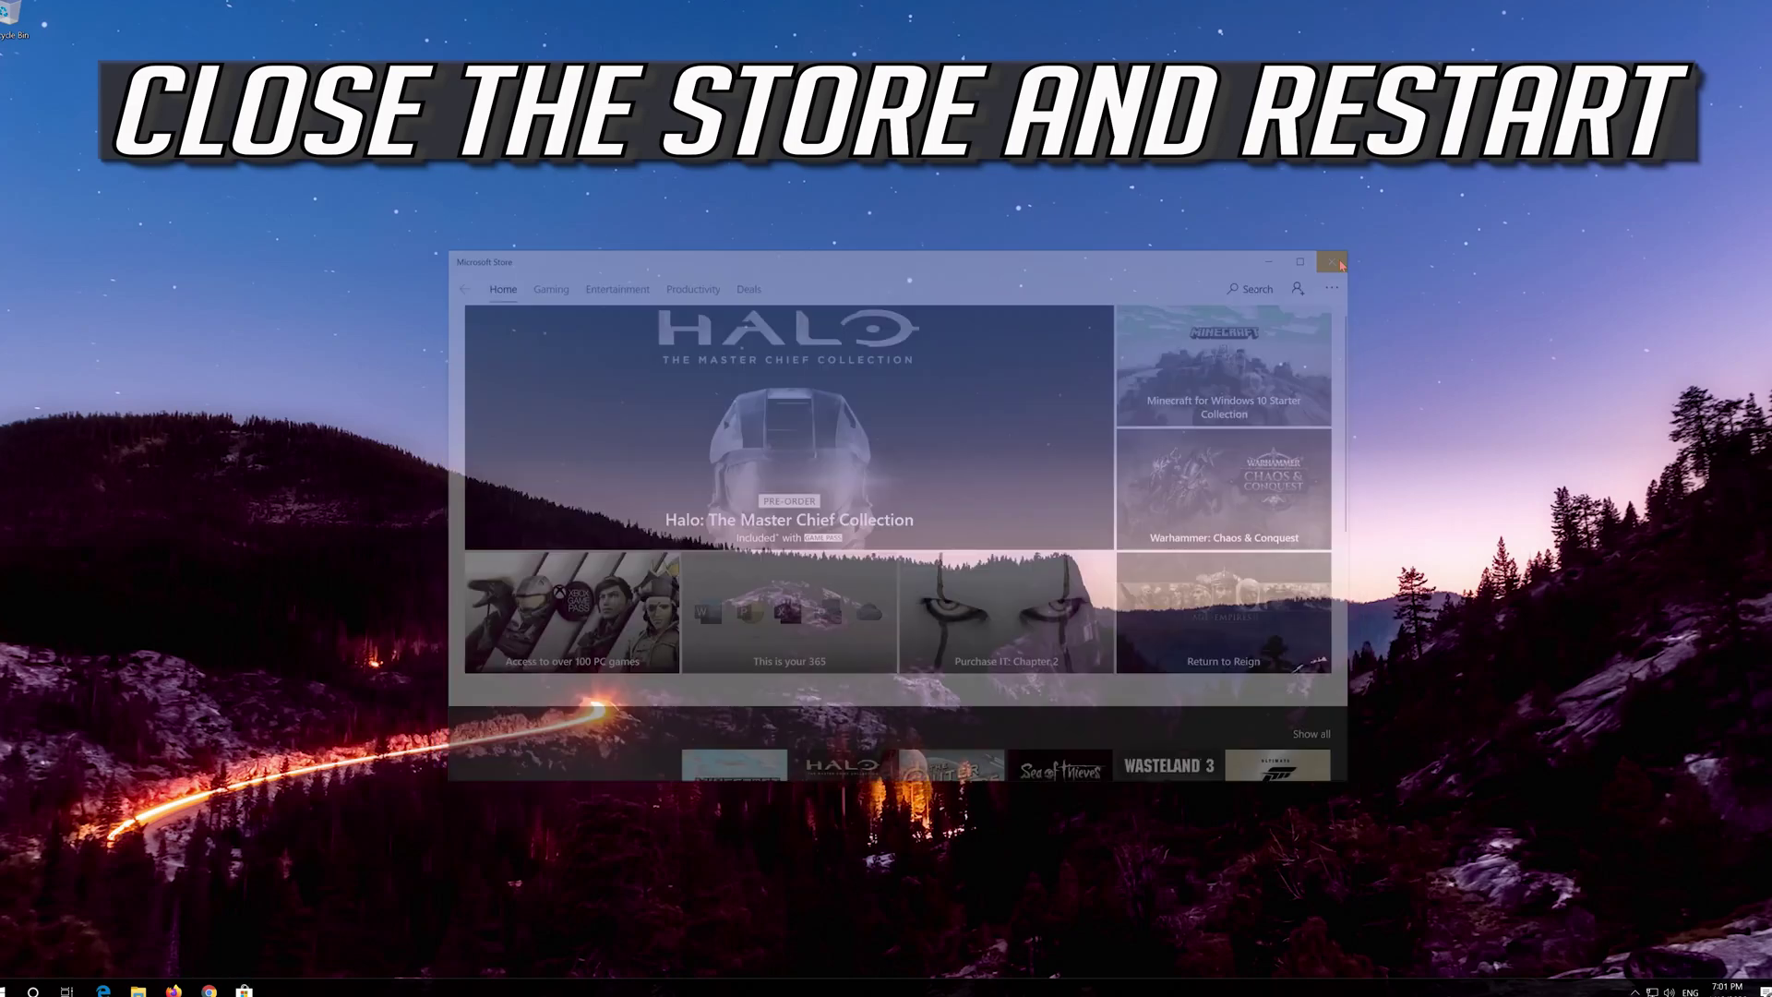
click(9, 988)
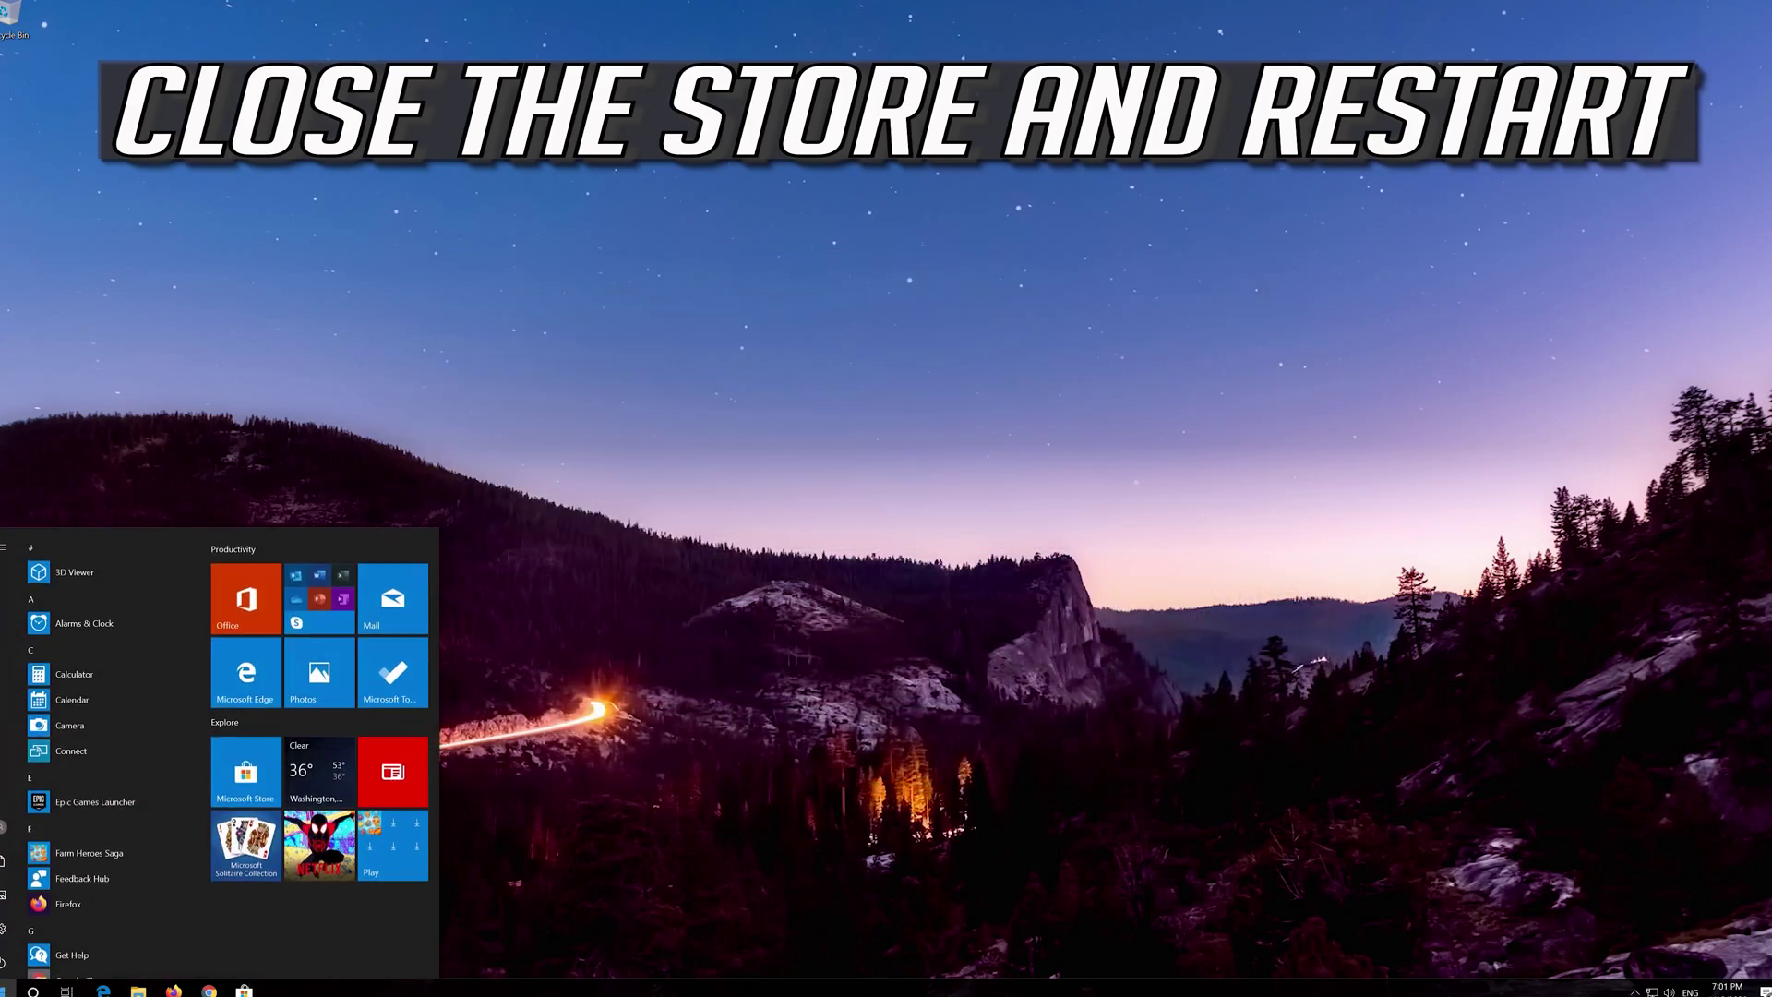
click(4, 960)
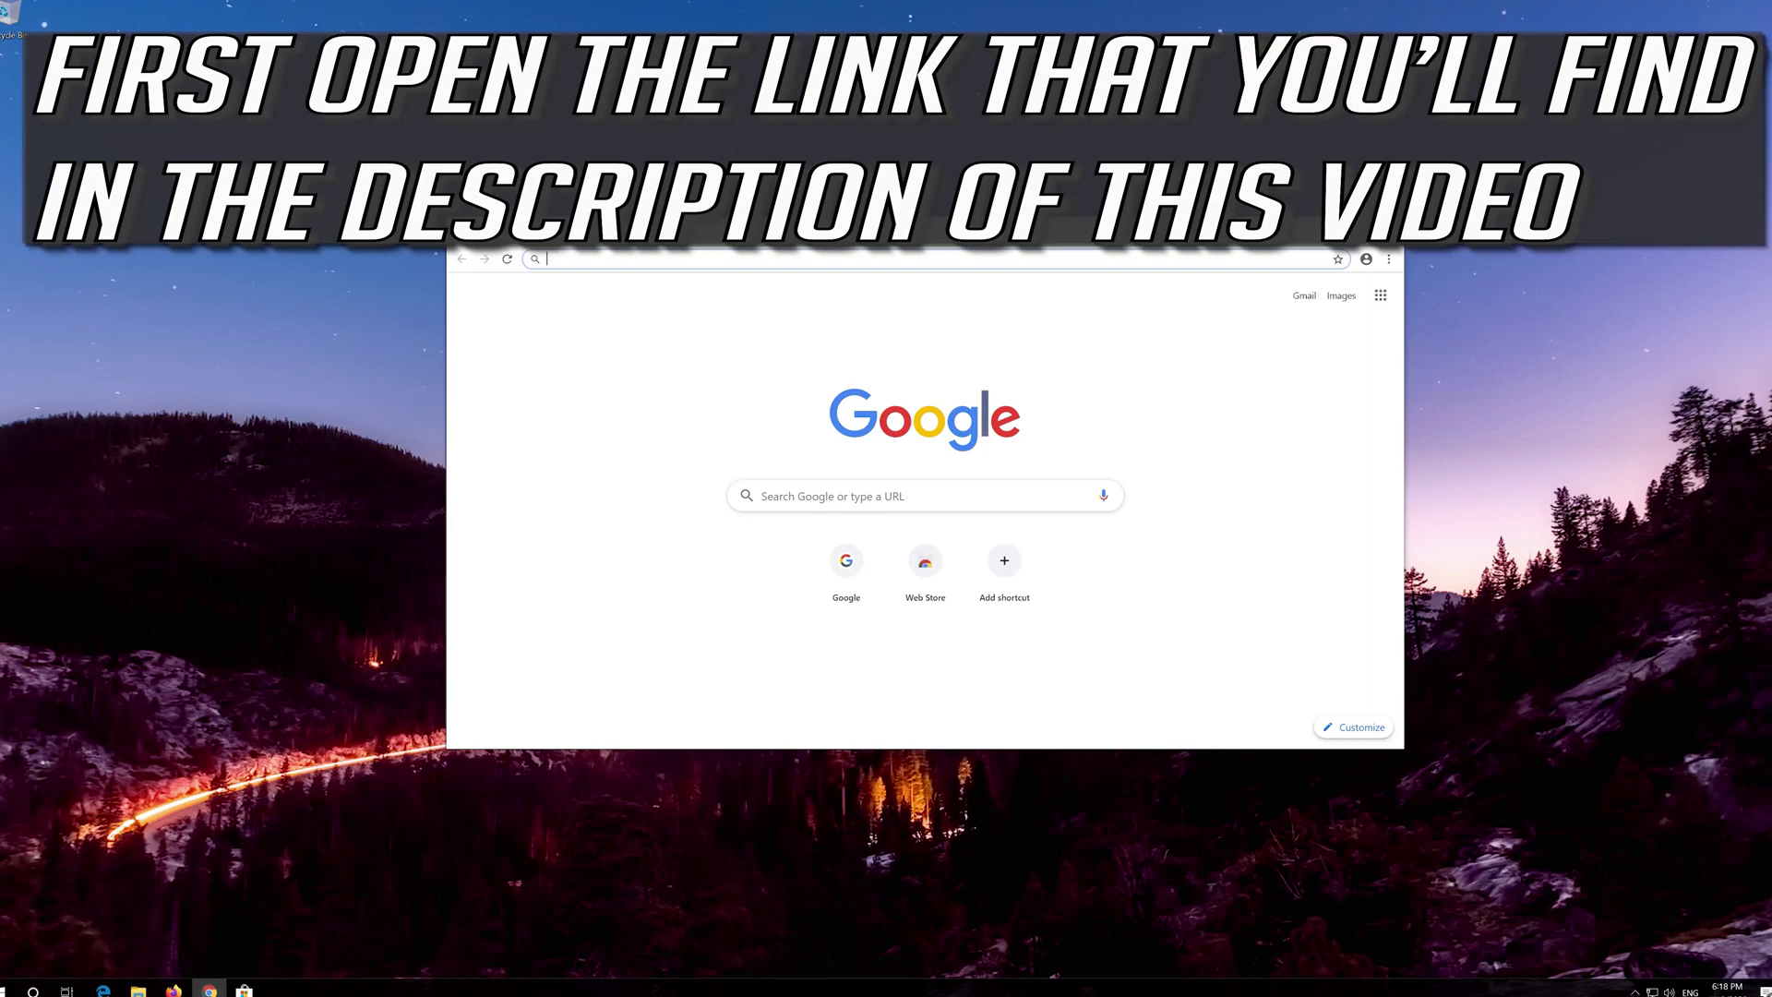
Load the Windows 10 download page in Chrome, download the Media Creation Tool, then close Chrome.
text(https://www.microsoft.com/en-us/software-download/windows10)
key(Return)
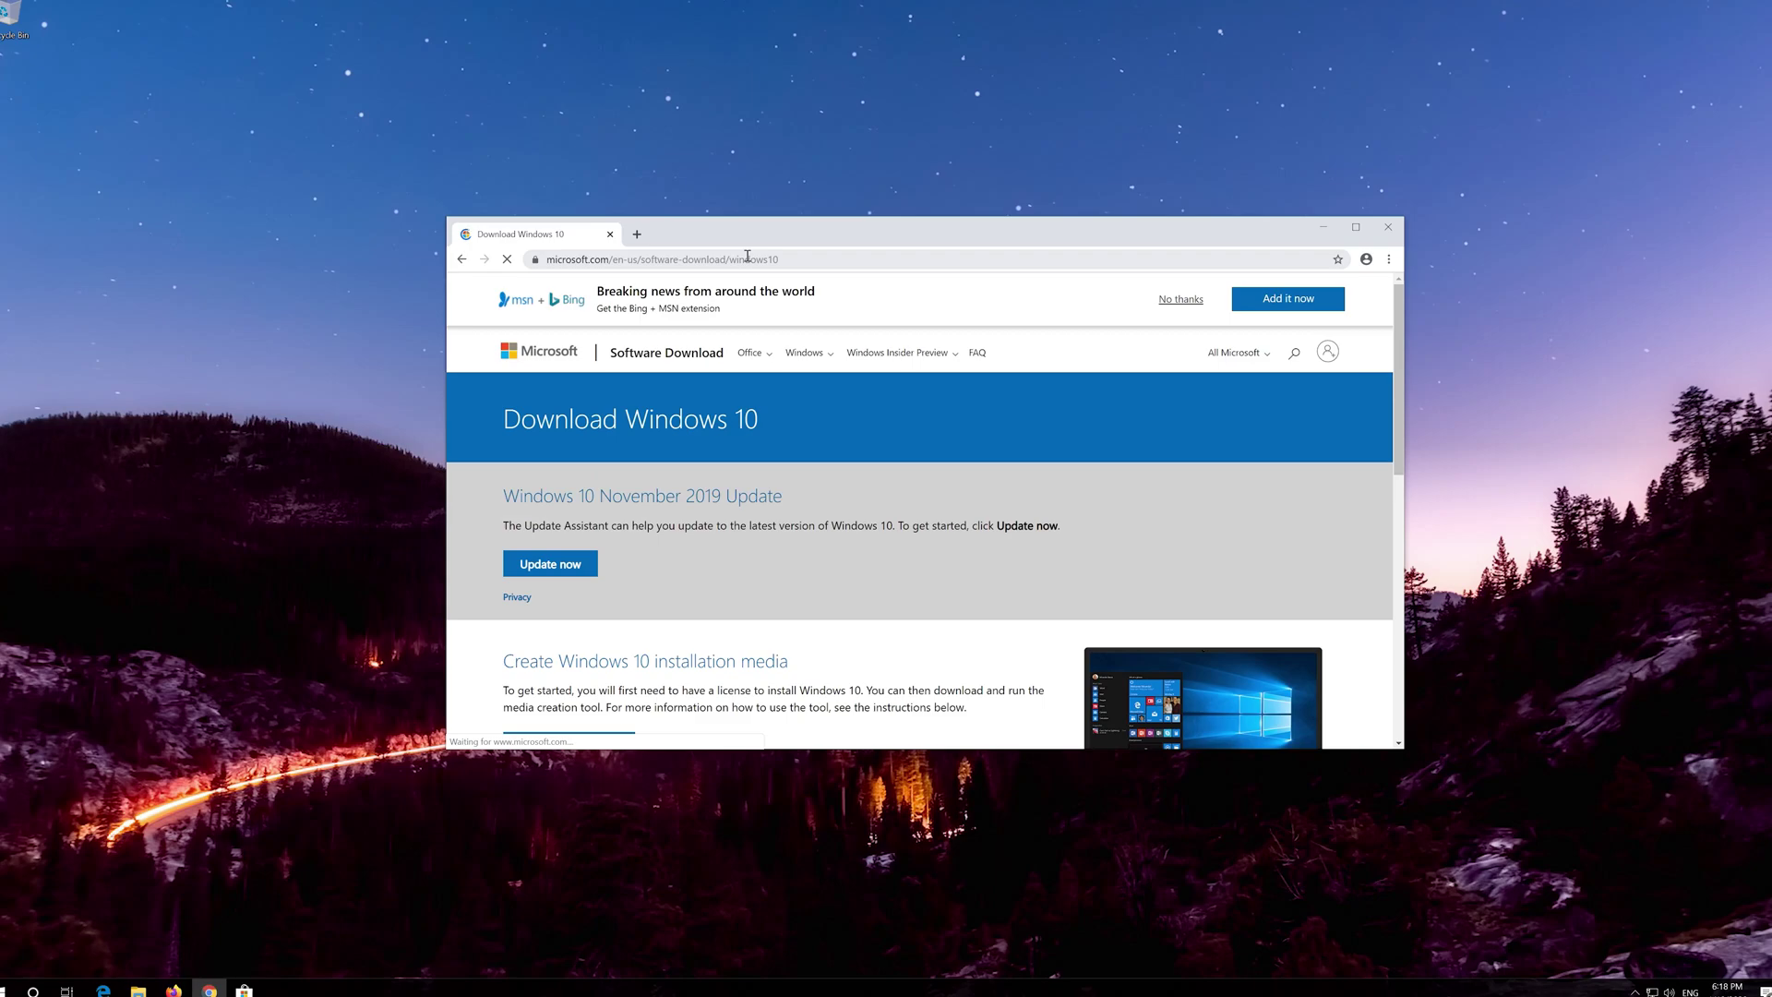
scroll(857, 542, down, 1)
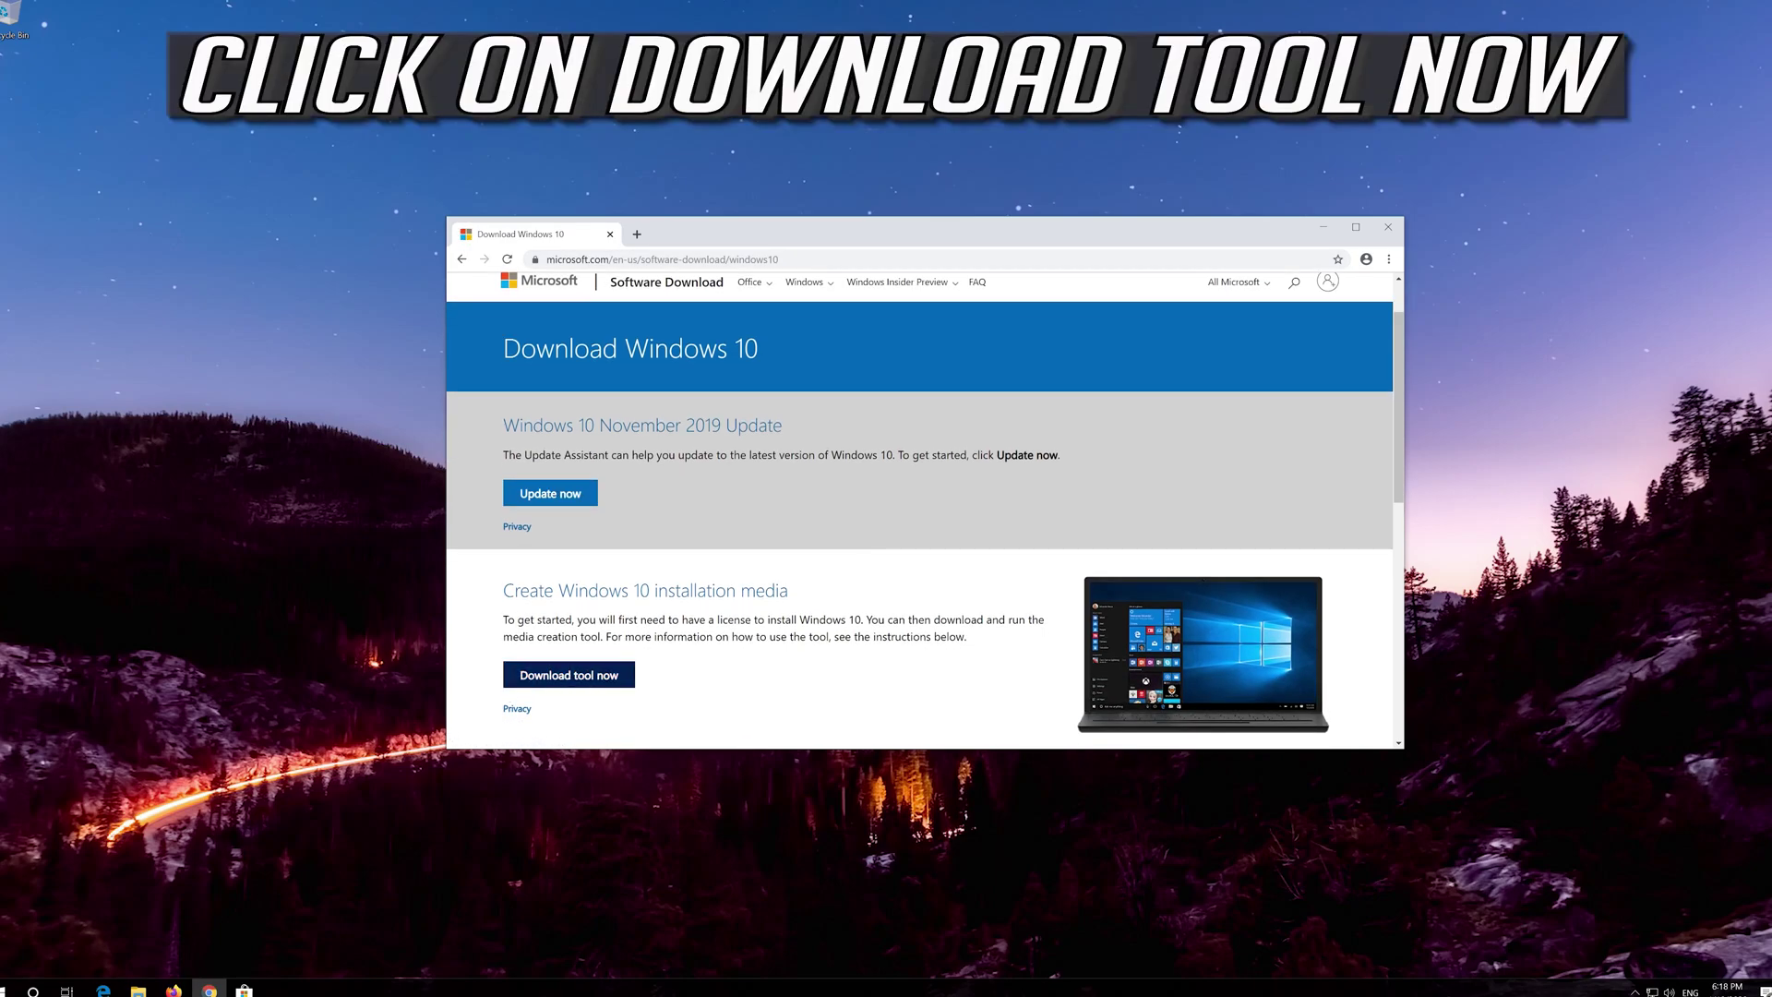
click(603, 675)
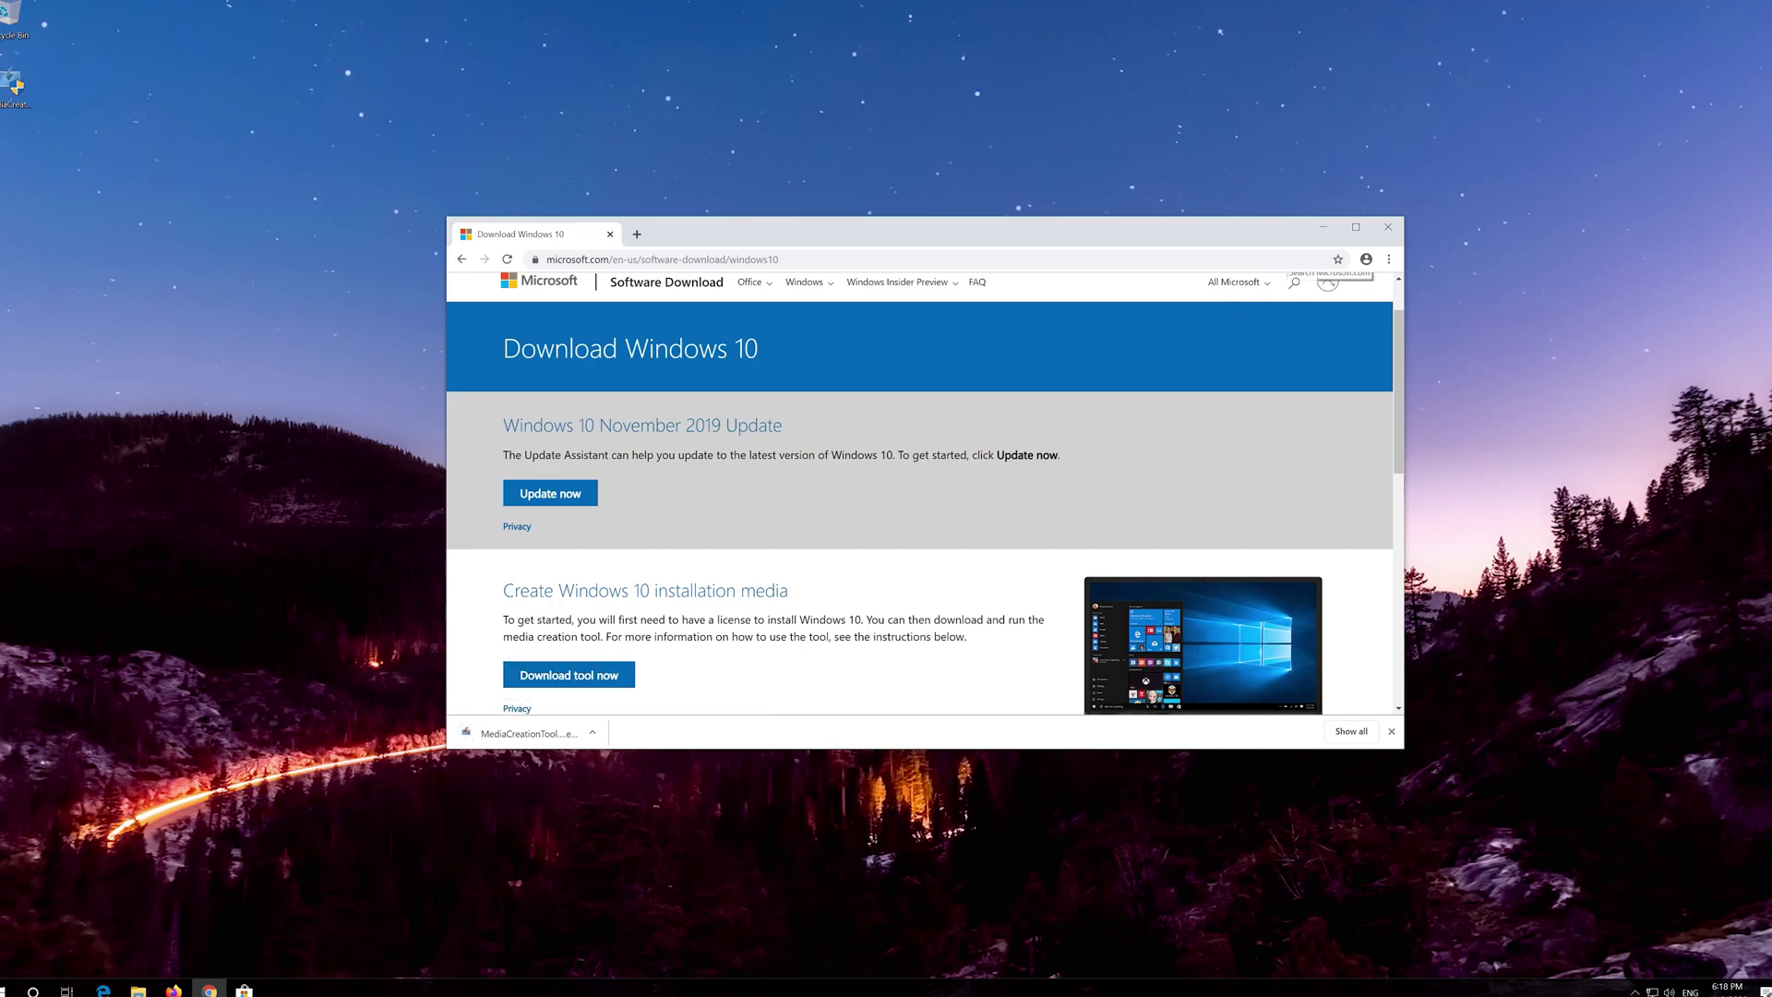
click(1388, 227)
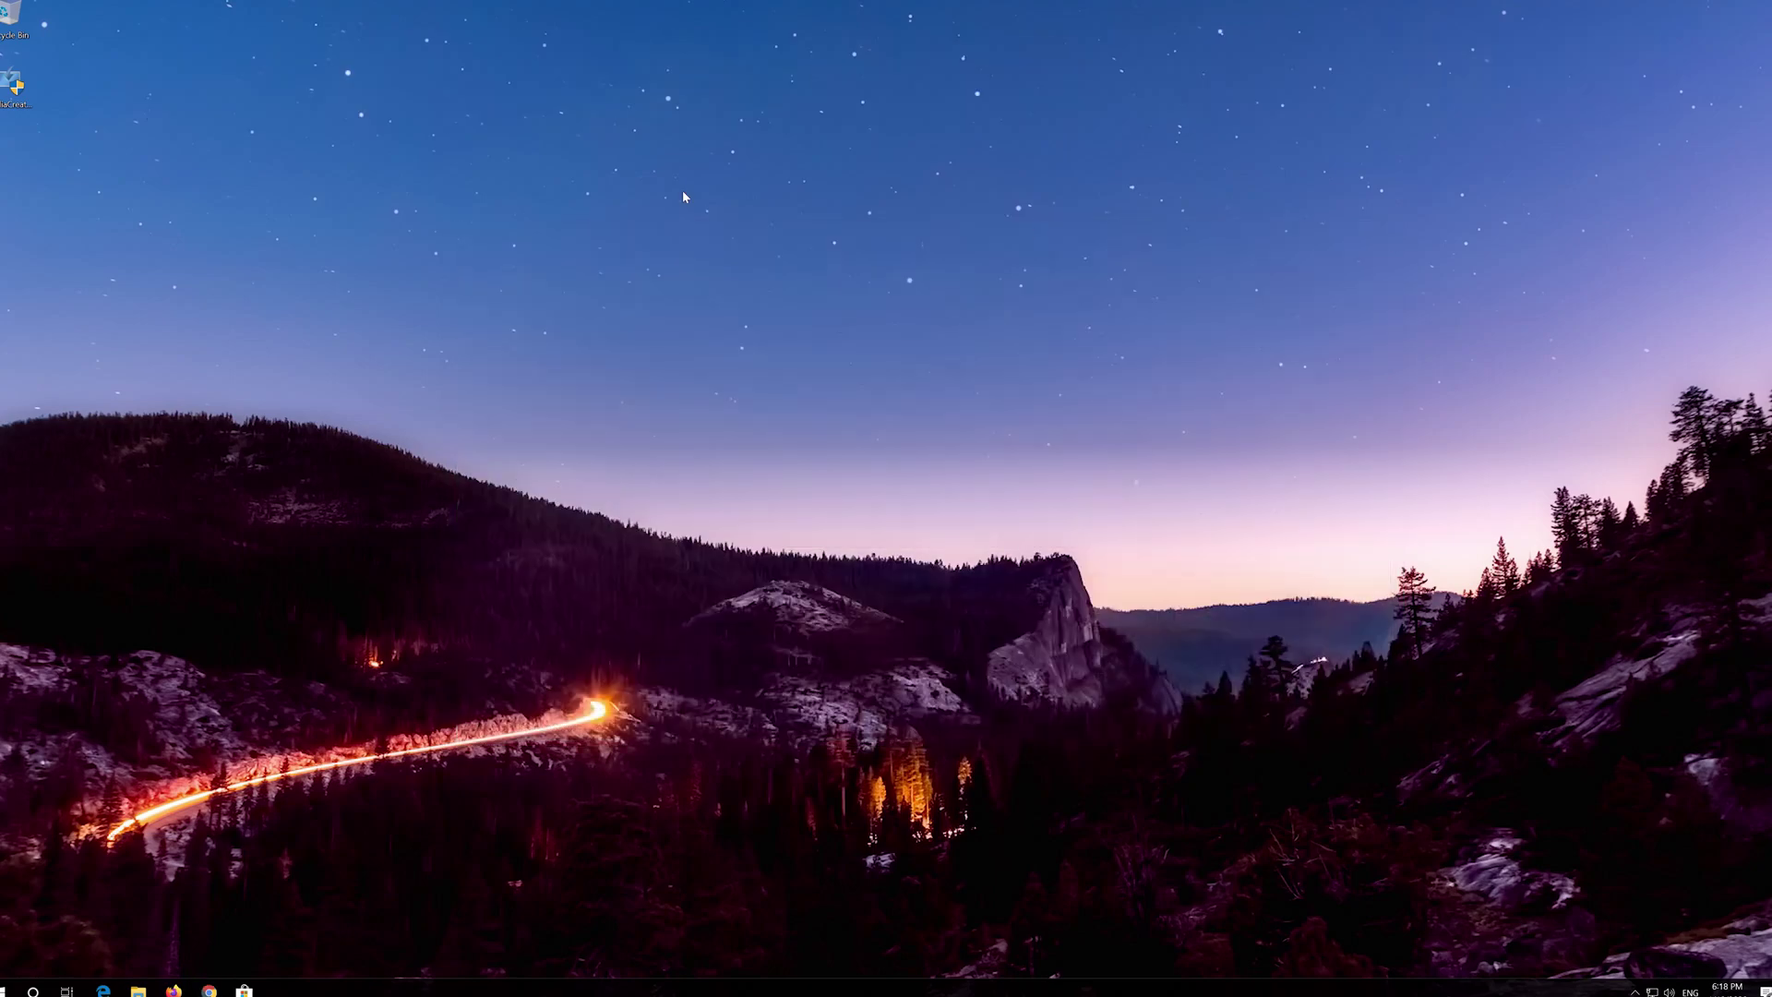
Launch MediaCreationTool as administrator and accept its license terms.
double_click(11, 93)
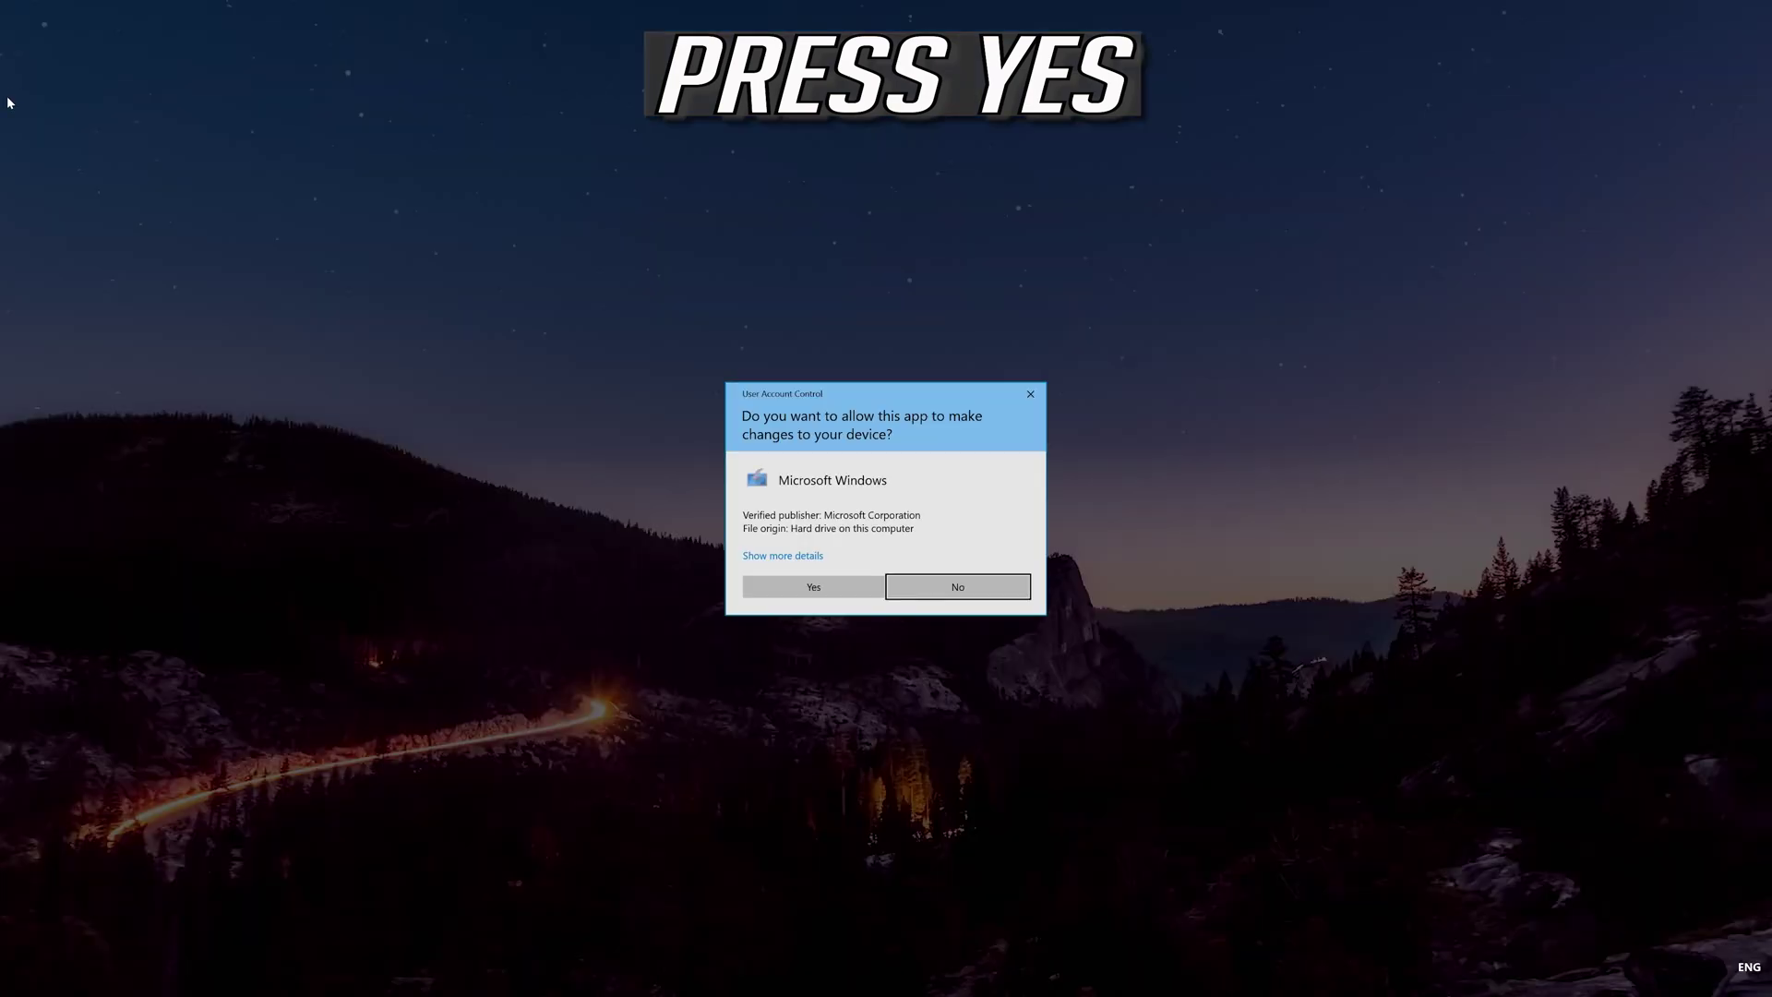
click(814, 587)
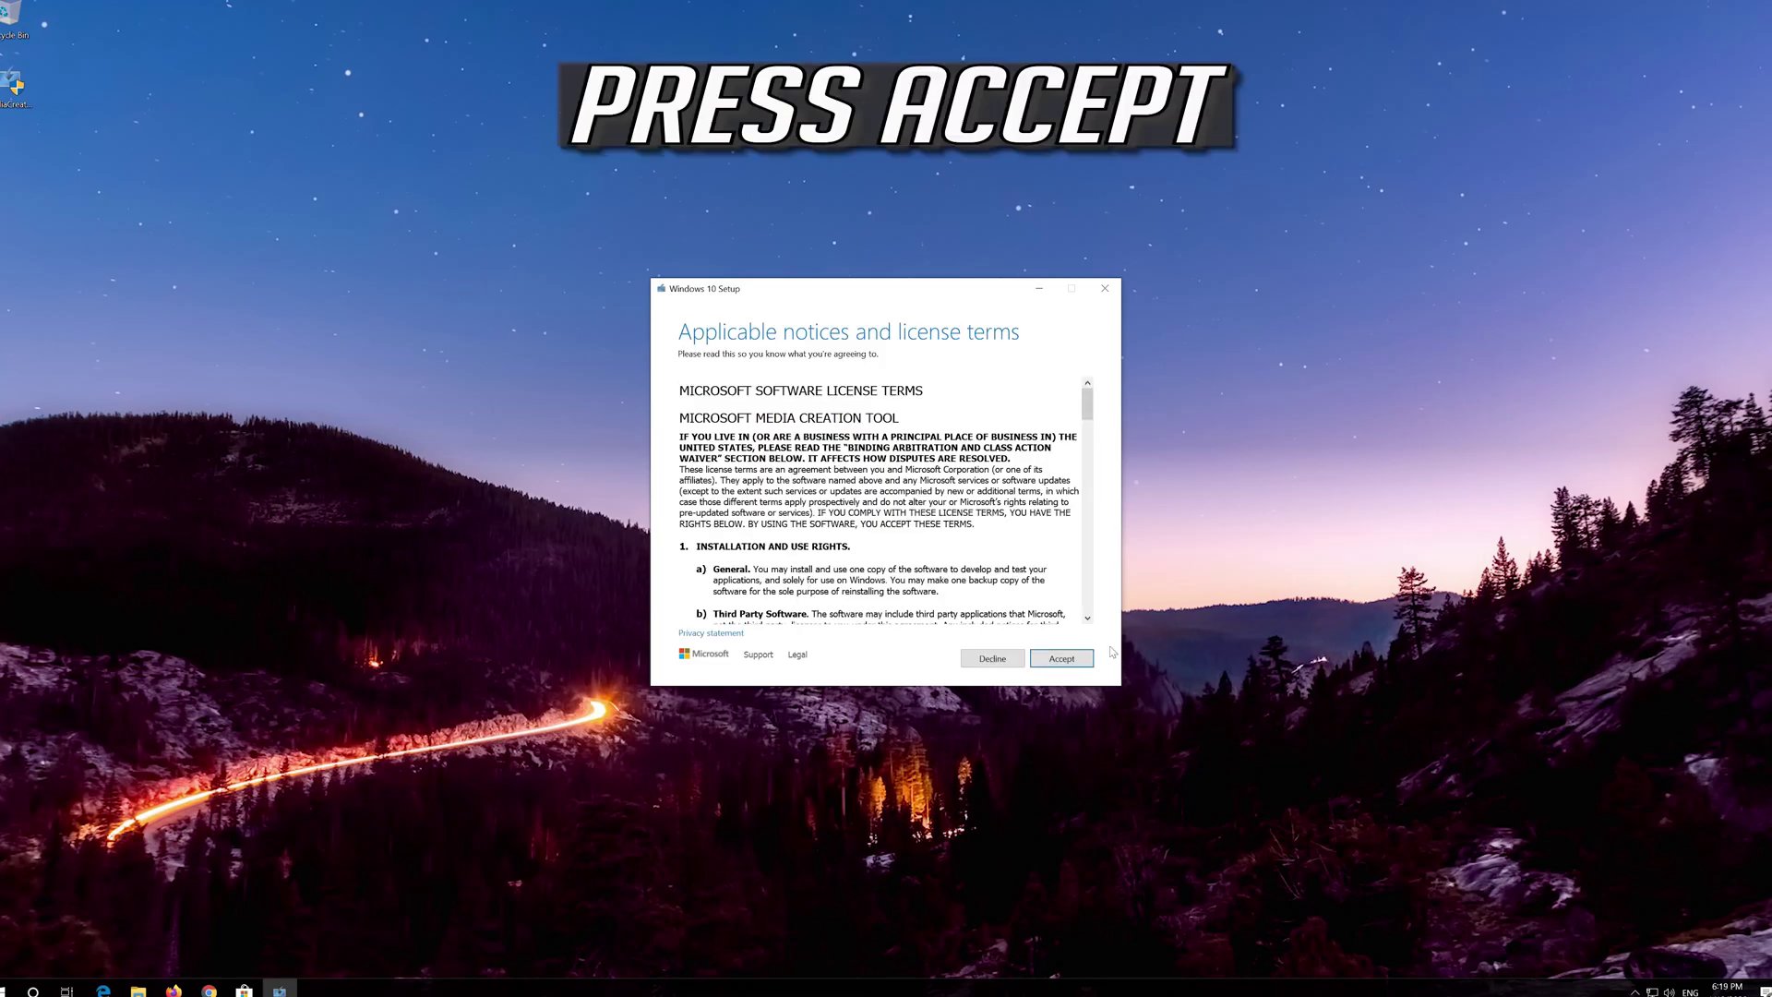
click(1061, 658)
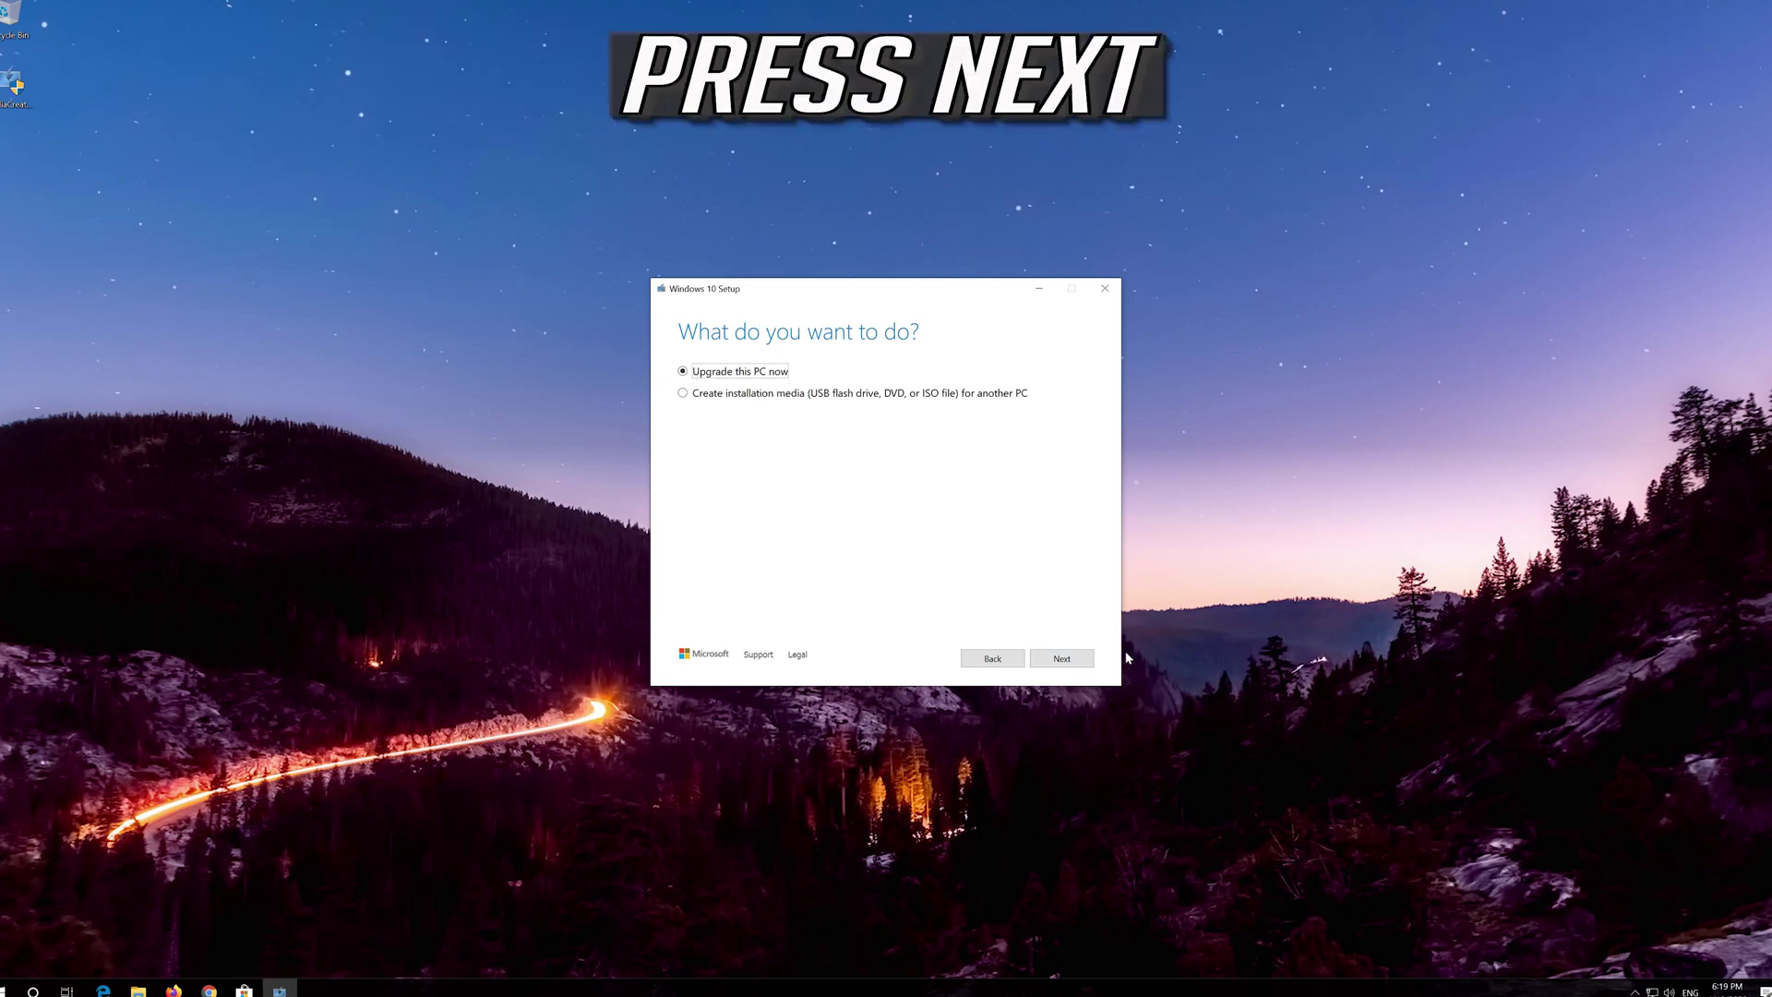
Upgrade this PC to Windows 10 Pro, accepting the terms and keeping personal files and apps.
click(1057, 661)
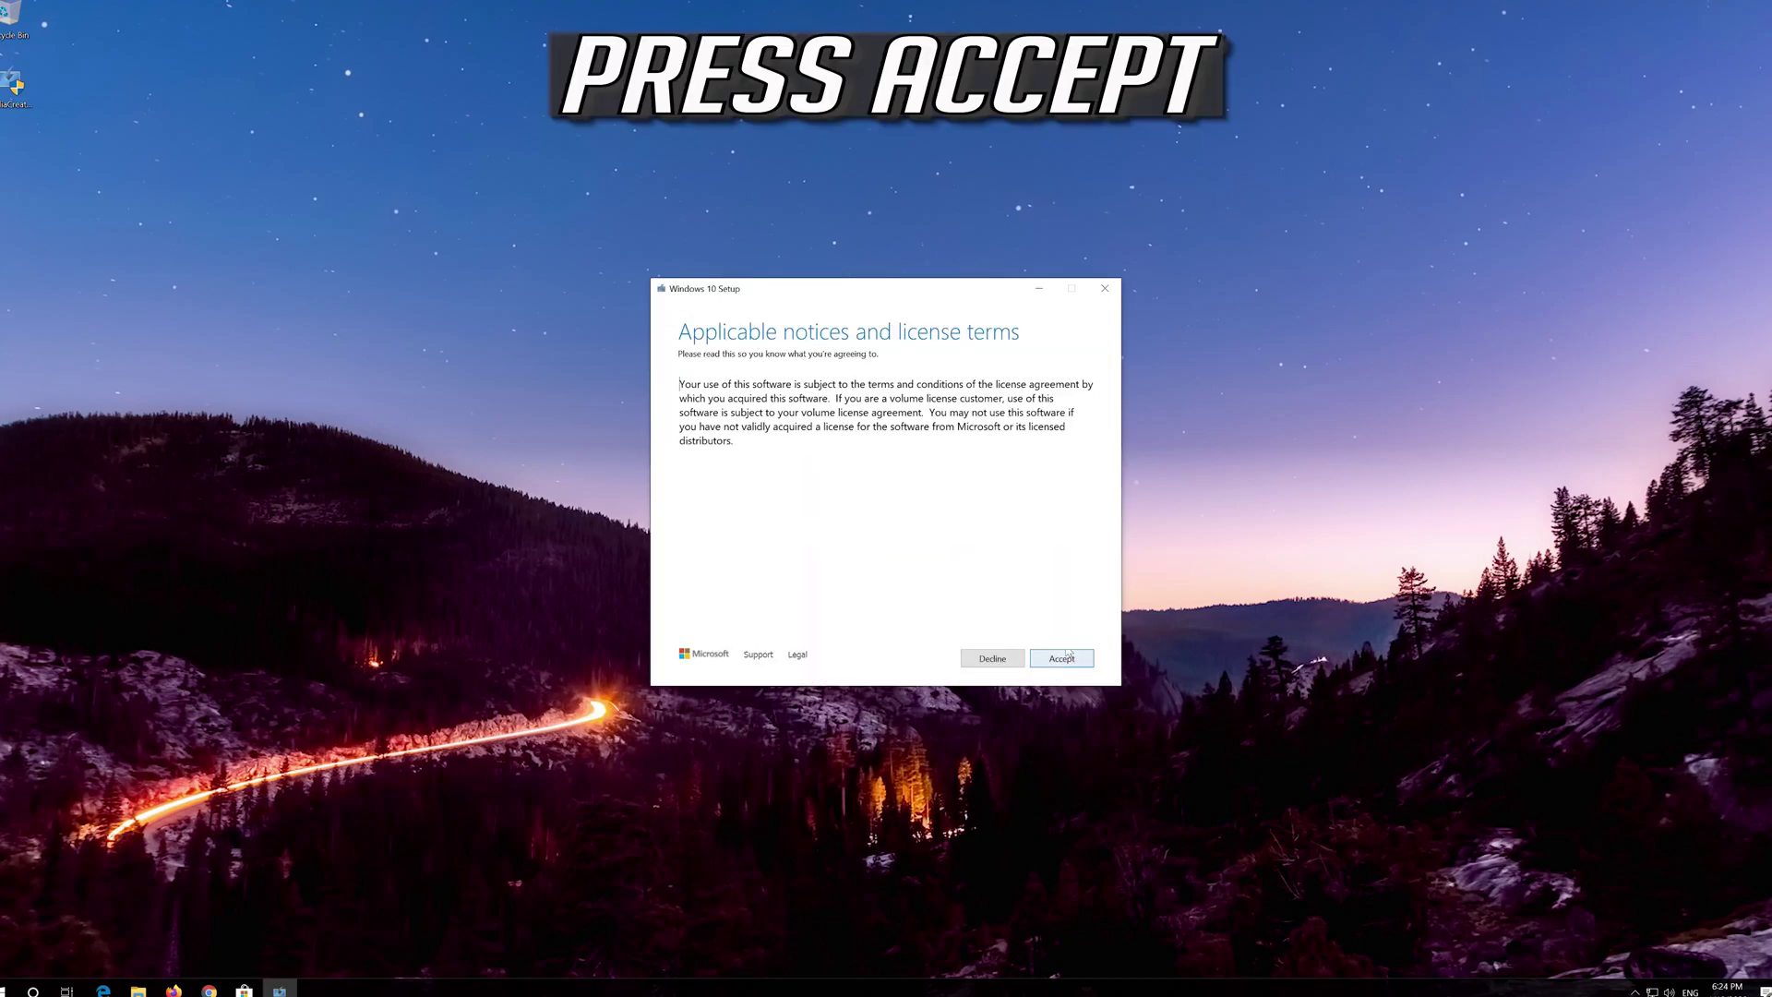
click(1058, 657)
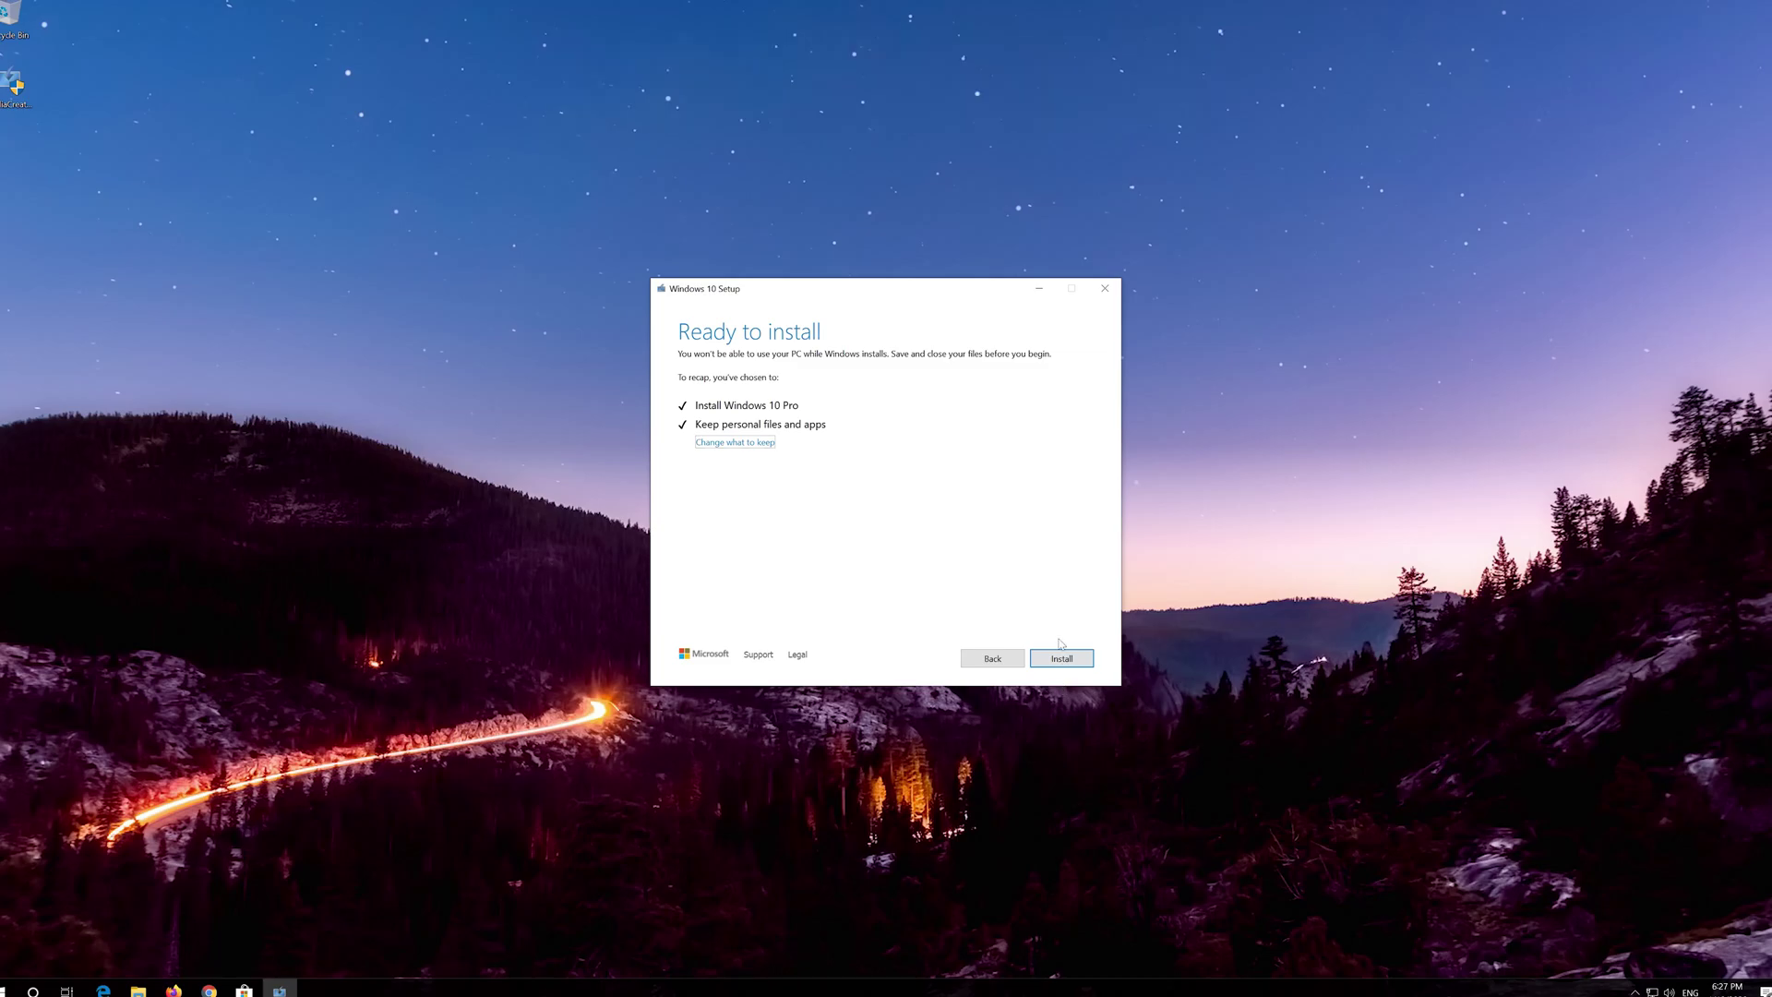
click(1060, 660)
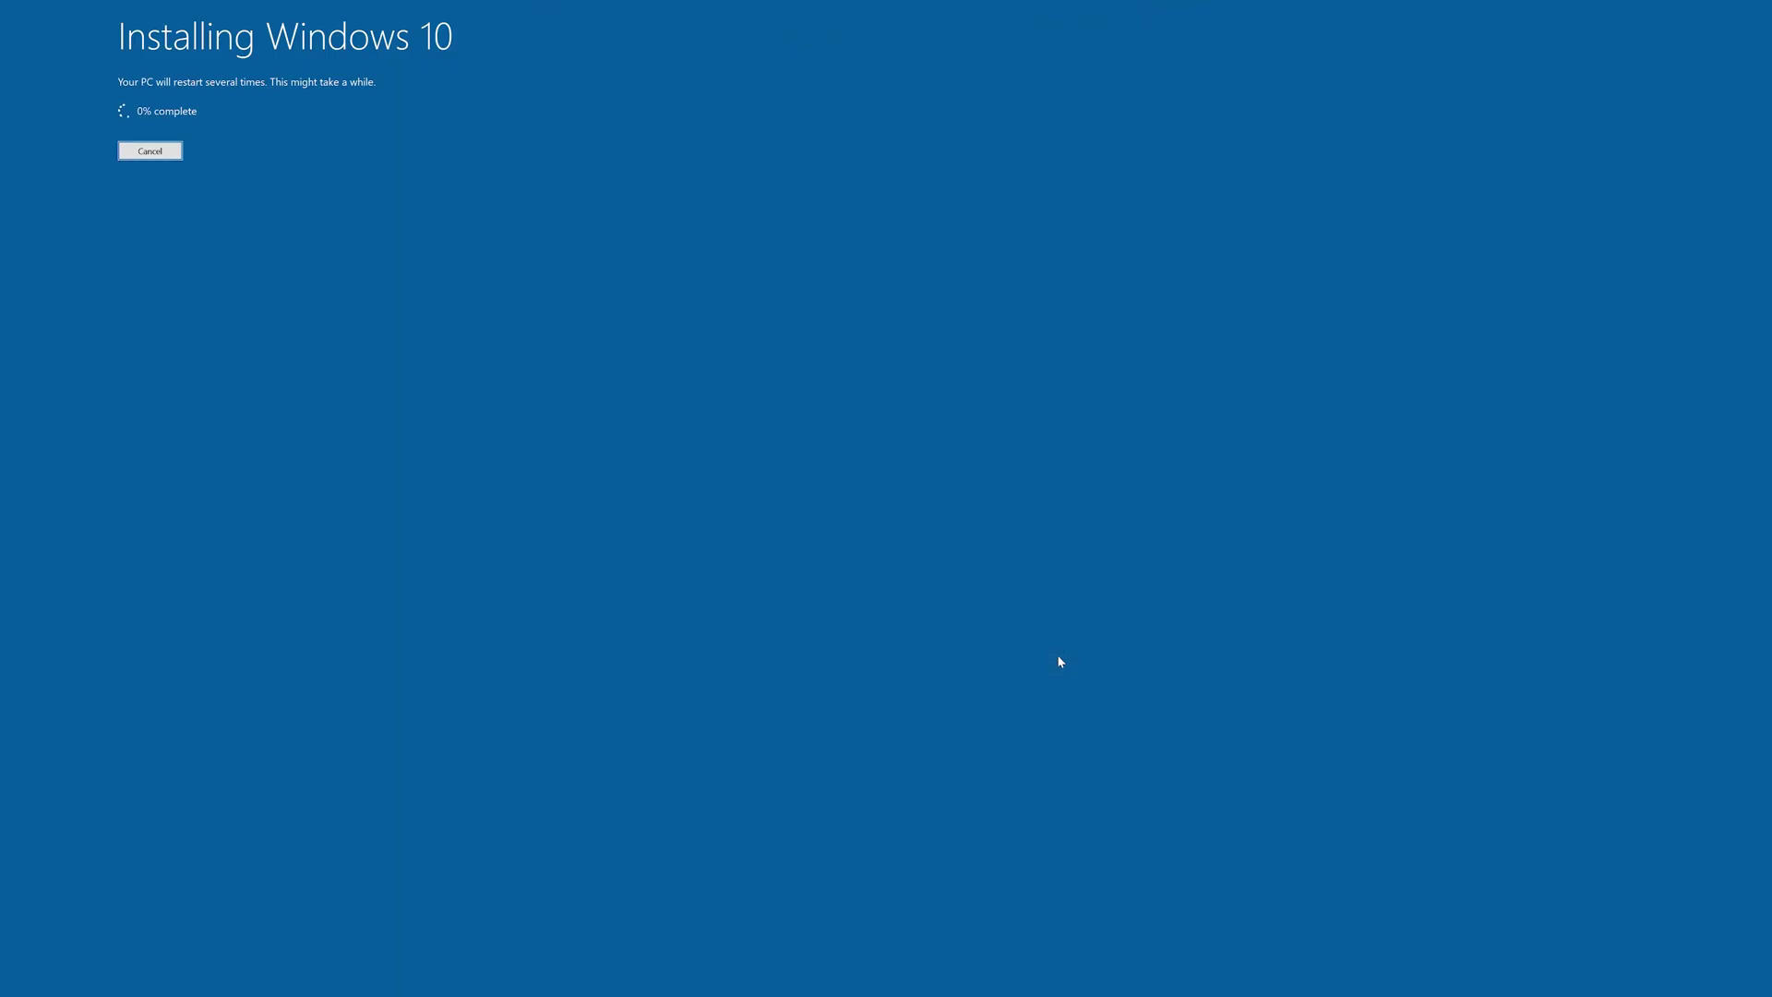